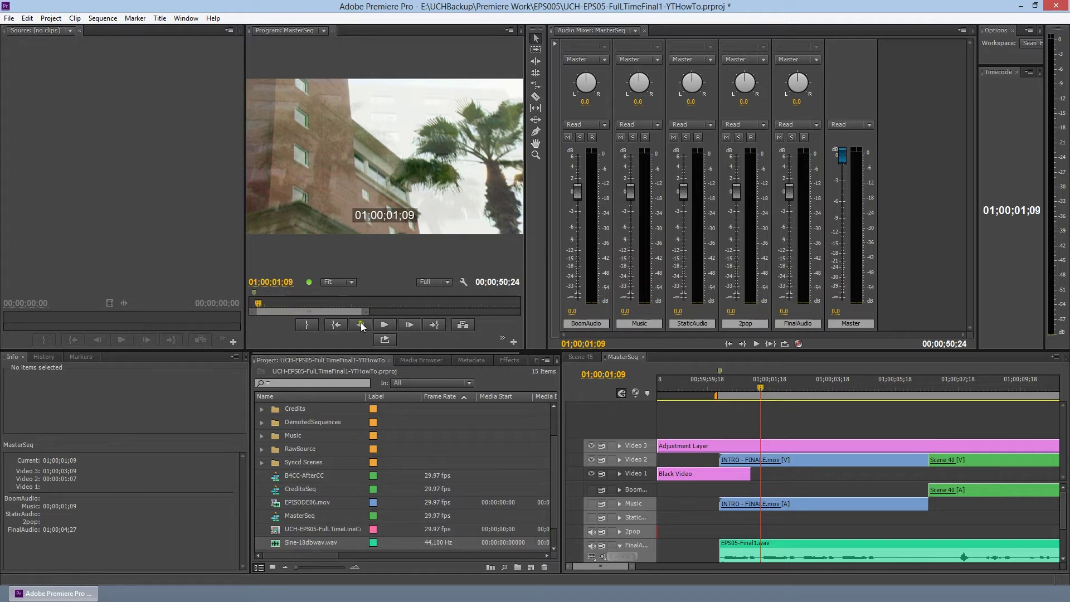
# Drag the MasterSeq playhead back to 01;00;00;00 at the sequence start.
pyautogui.moveTo(763, 386); pyautogui.dragTo(736, 406)
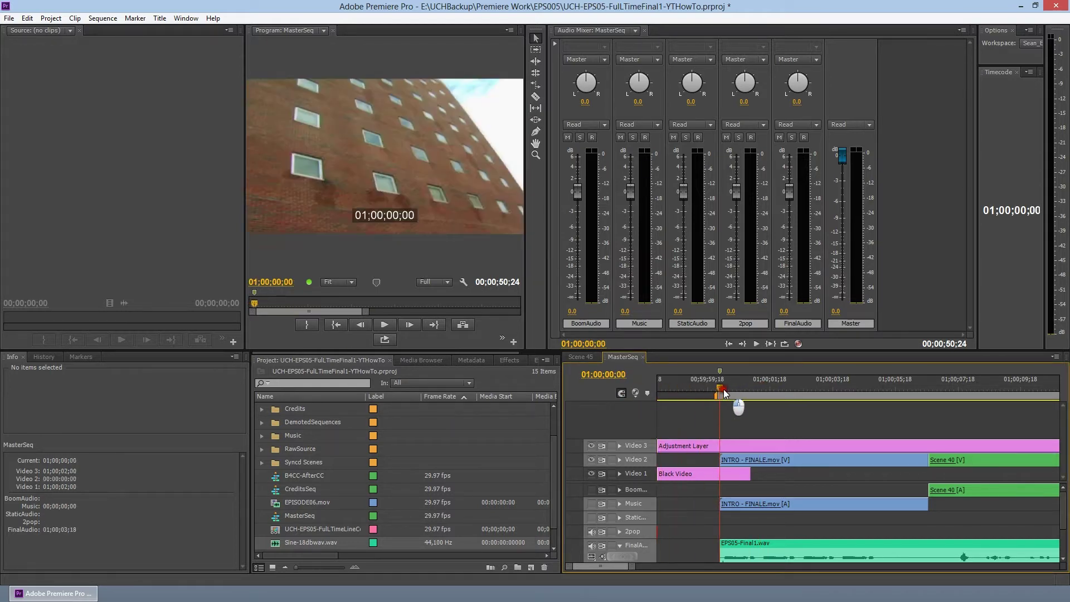
pyautogui.click(8, 18)
# Bring up Export Settings for MasterSeq via File > Export > Media, keeping Source Range on Work Area.
pyautogui.moveTo(81, 276)
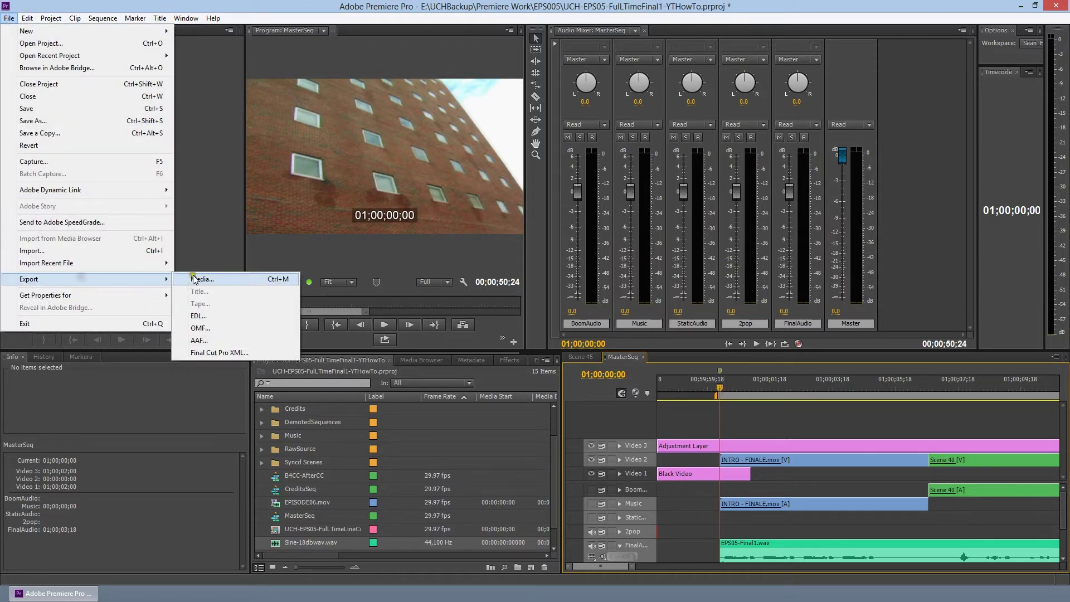
pyautogui.click(221, 277)
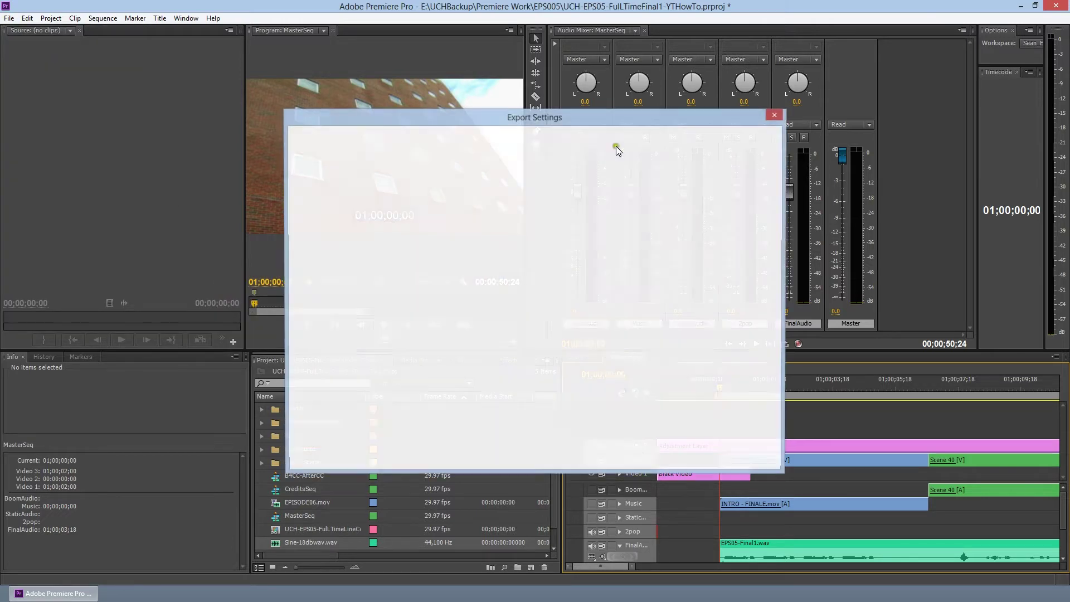
pyautogui.moveTo(534, 115); pyautogui.dragTo(500, 117)
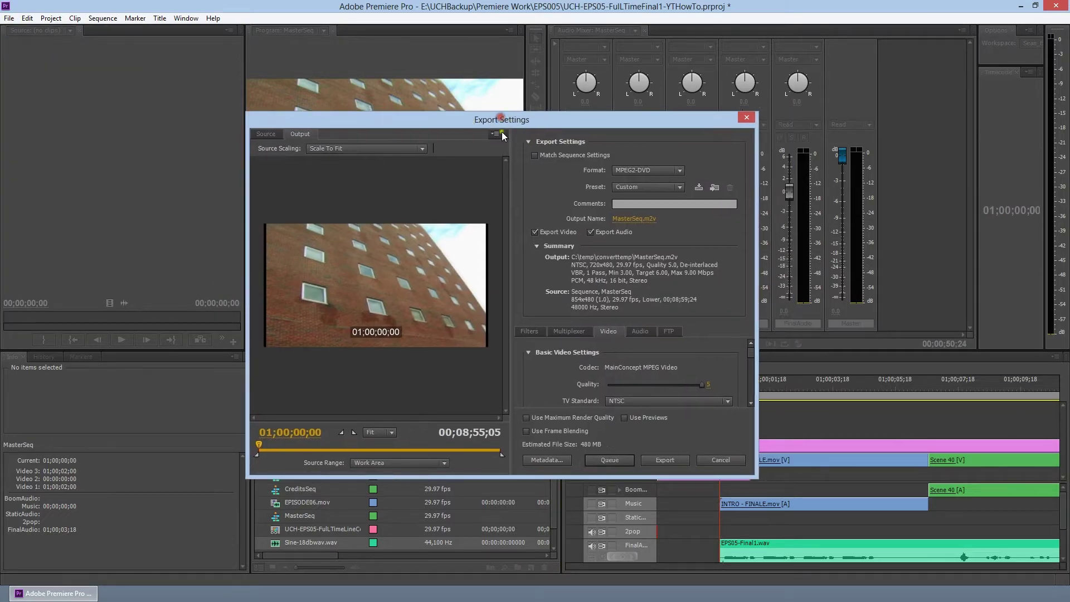
pyautogui.click(374, 462)
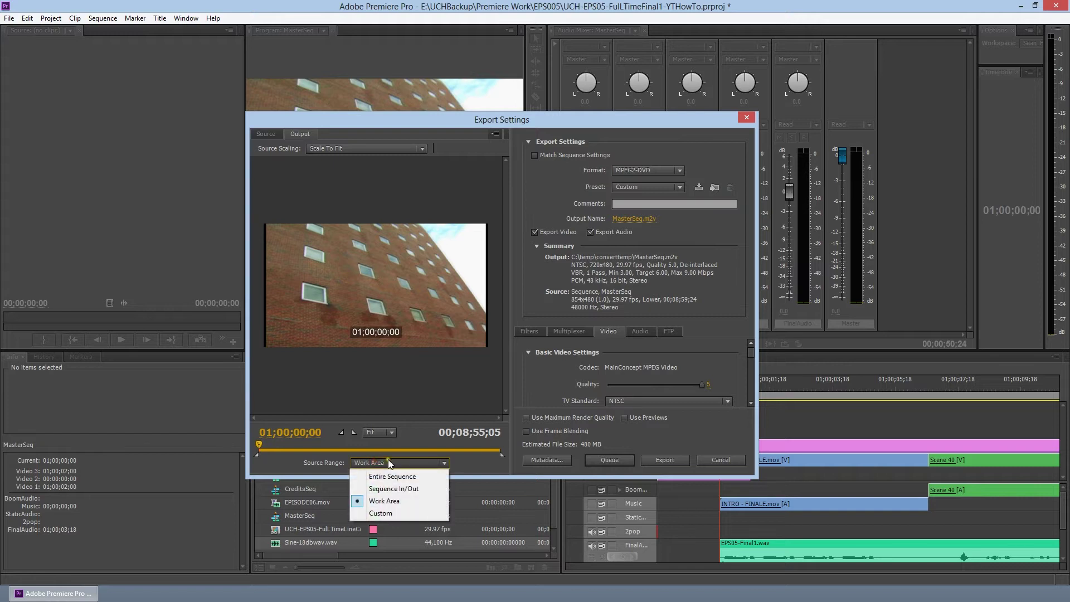
pyautogui.click(481, 464)
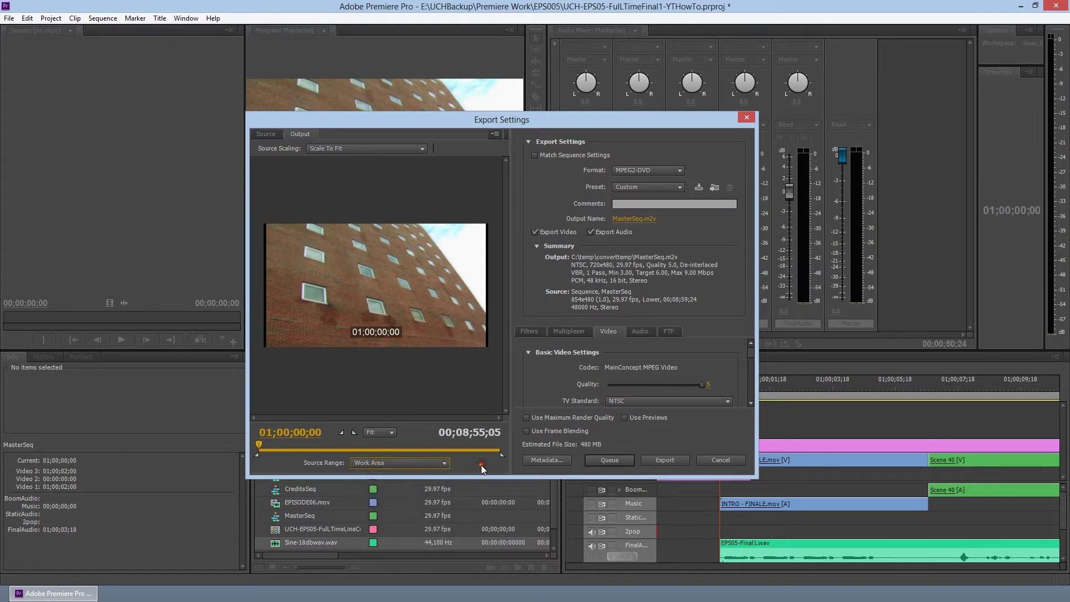
pyautogui.click(649, 171)
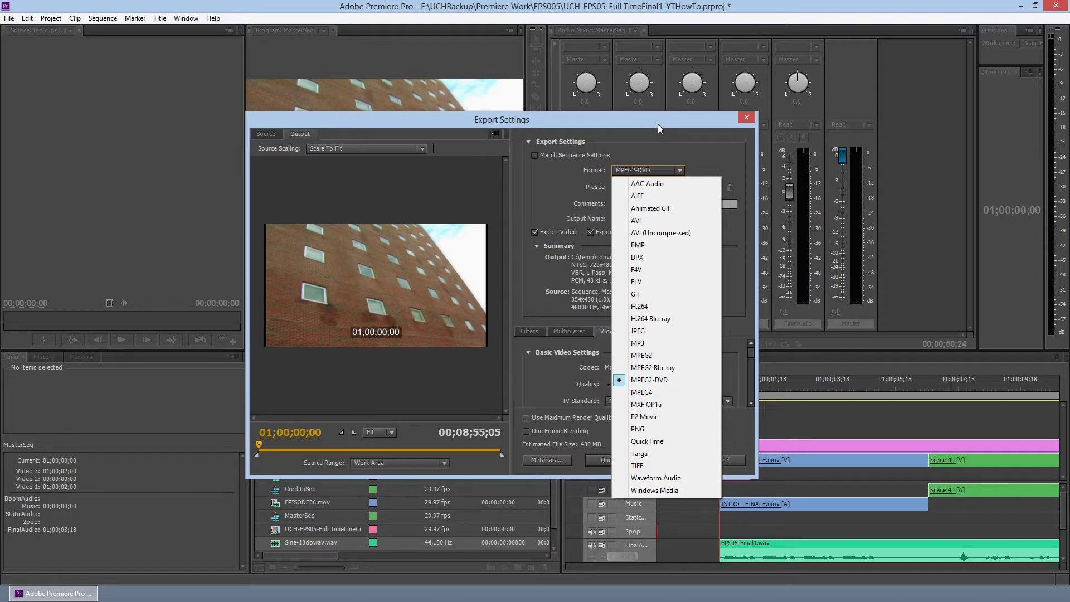
# Choose QuickTime in the Format list, replacing MPEG2-DVD.
pyautogui.click(653, 138)
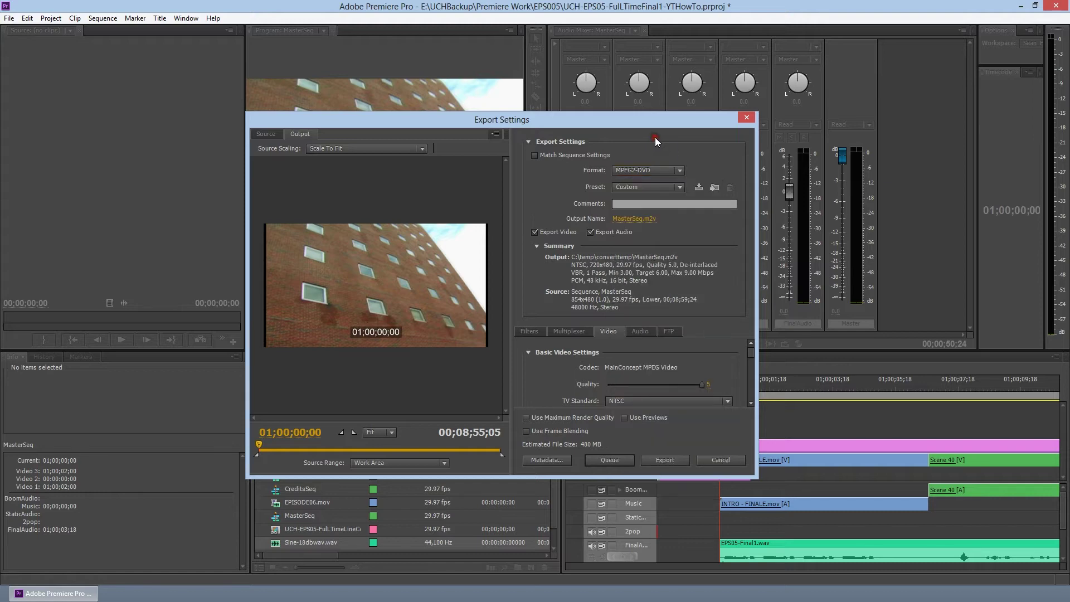
pyautogui.click(651, 170)
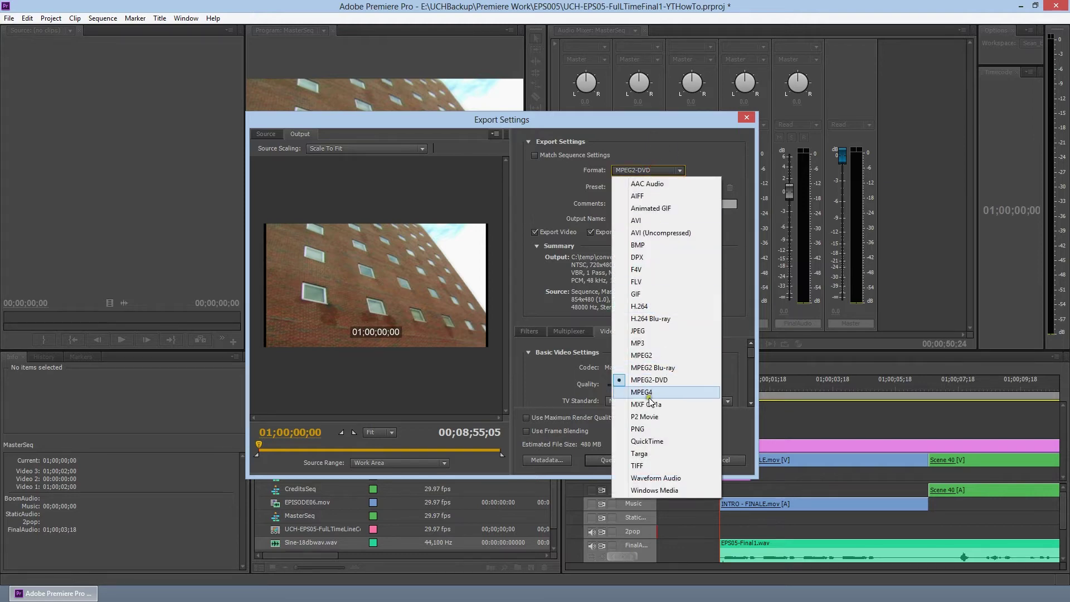
pyautogui.click(649, 441)
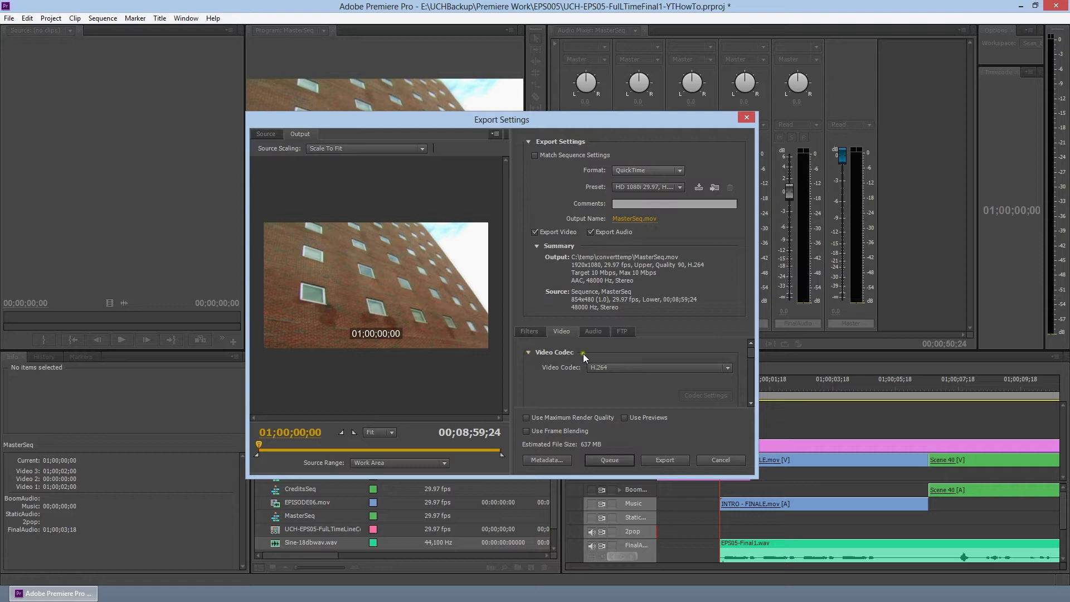
pyautogui.scroll(-1, 751, 356)
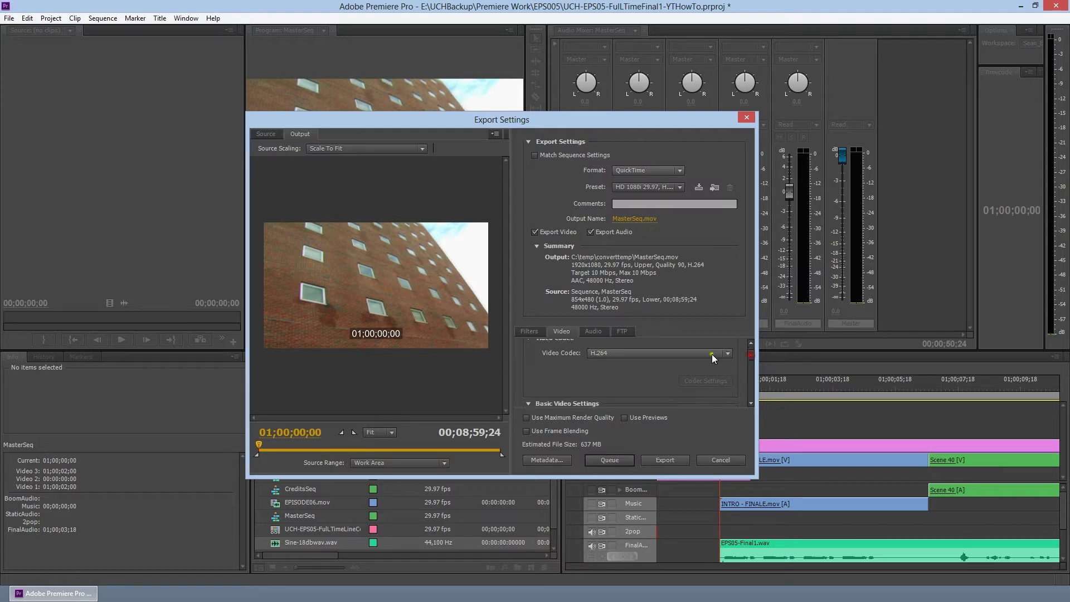
pyautogui.click(669, 354)
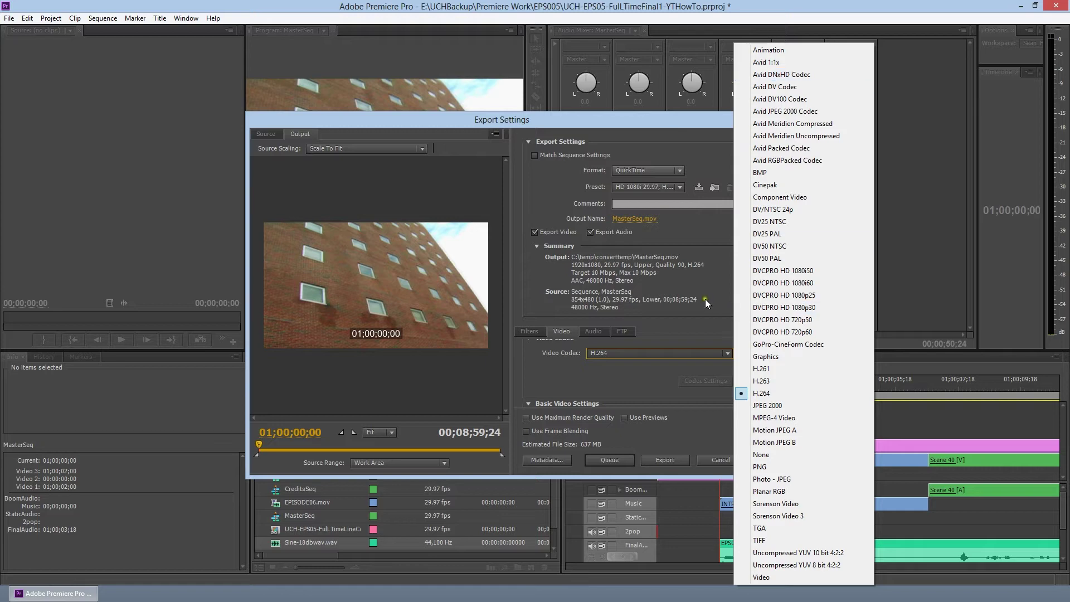
pyautogui.click(670, 282)
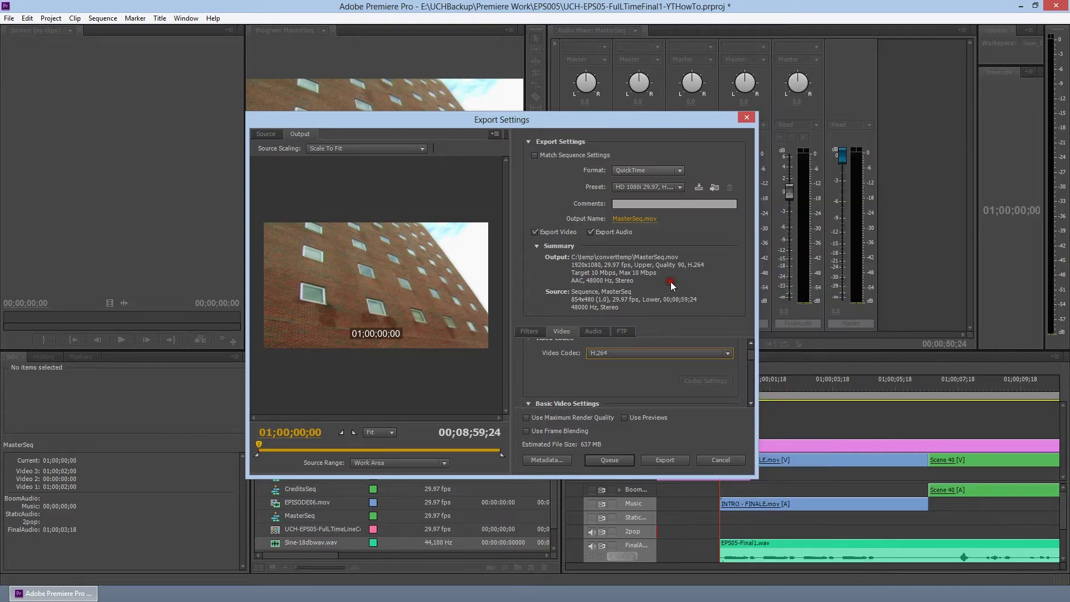
# Apply the NTSC DV Widescreen 24p preset and check its Audio tab settings.
pyautogui.click(679, 188)
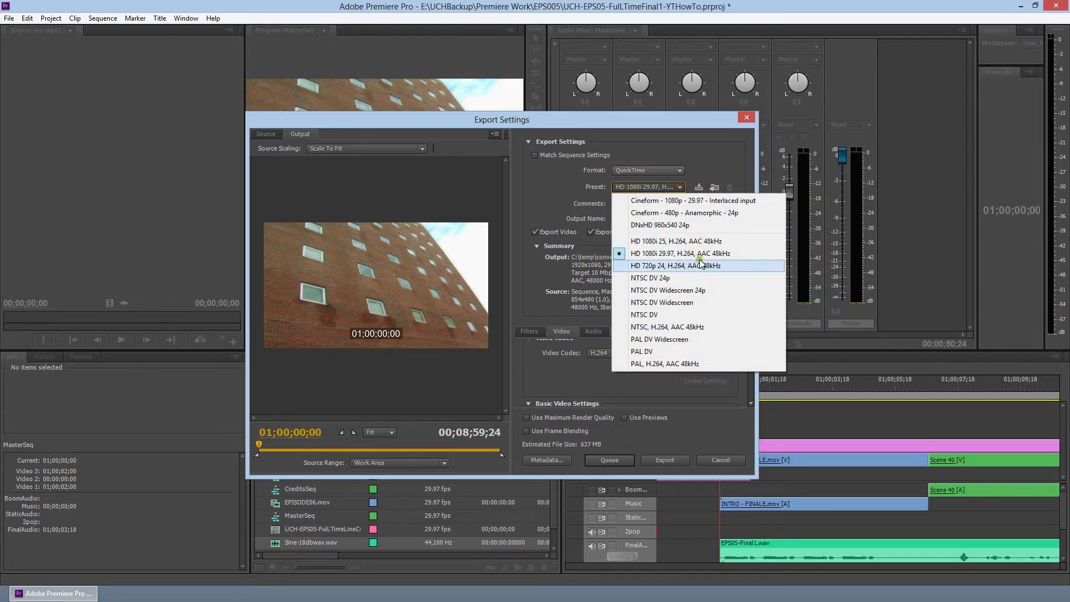
pyautogui.click(708, 289)
pyautogui.click(661, 189)
pyautogui.click(684, 292)
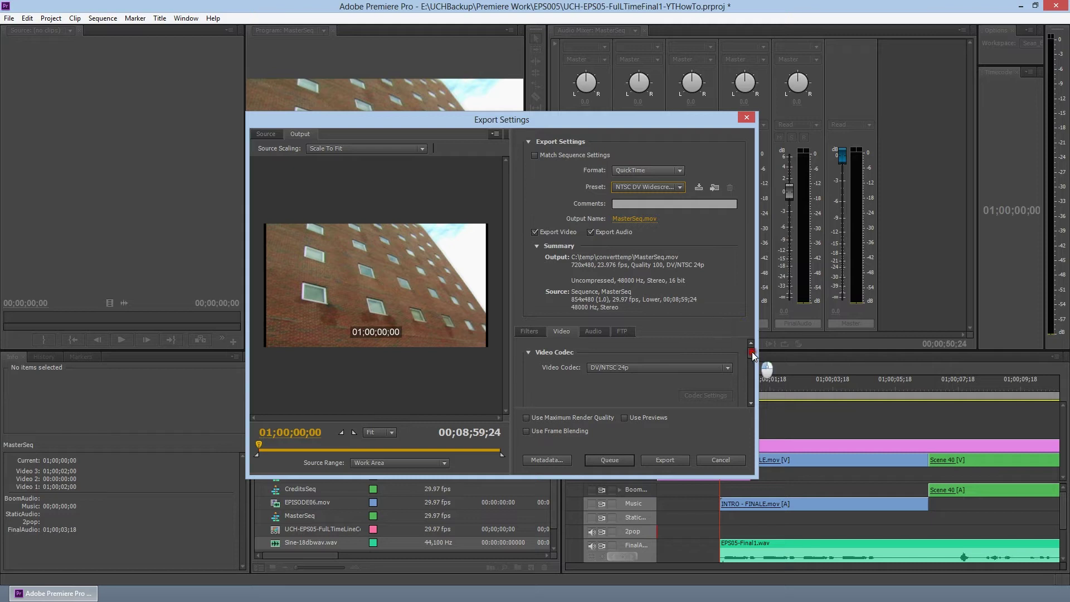
pyautogui.moveTo(751, 353); pyautogui.dragTo(739, 371)
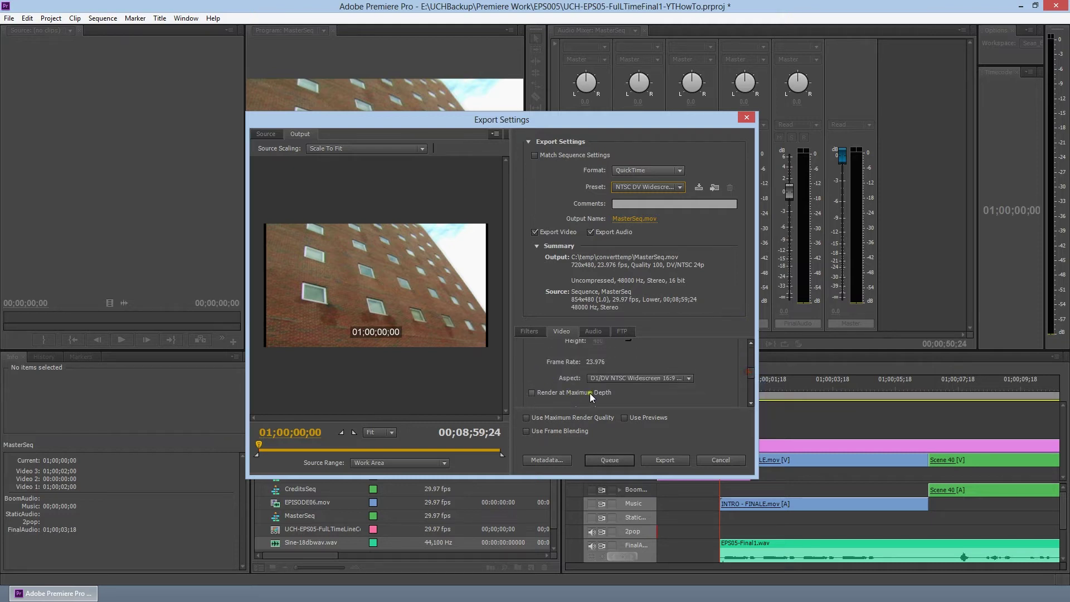
pyautogui.click(586, 329)
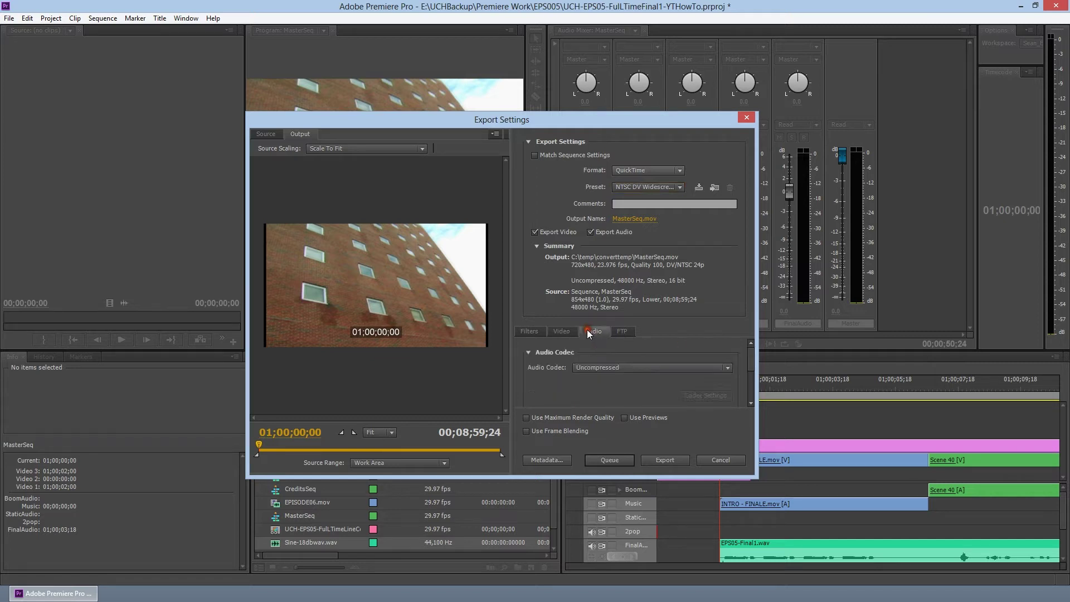
pyautogui.moveTo(752, 356); pyautogui.dragTo(751, 393)
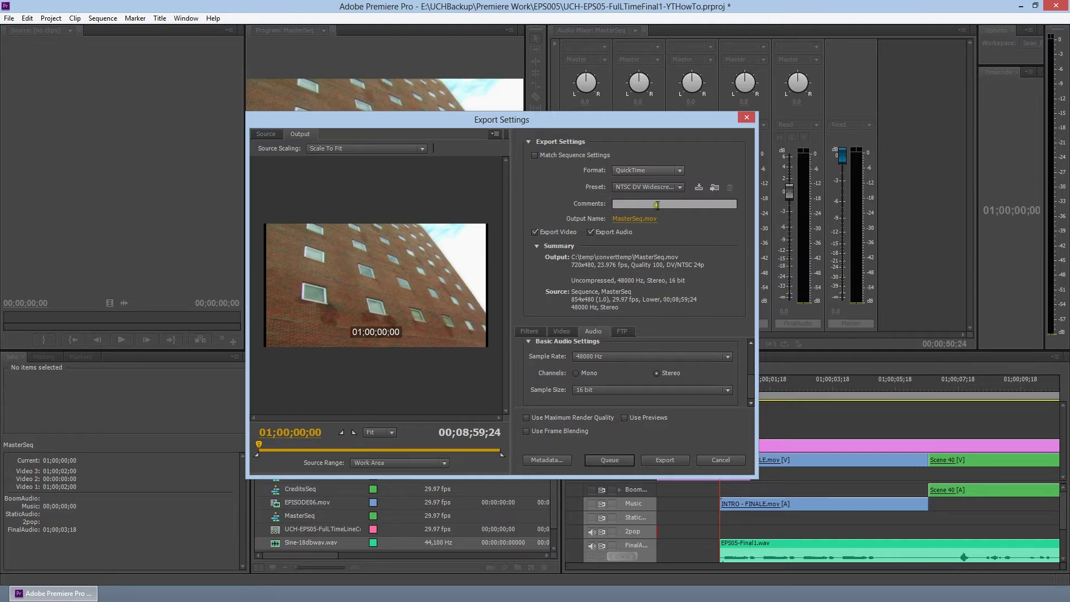
# Switch the preset back to HD 1080i 29.97, H.264, AAC 48kHz.
pyautogui.moveTo(751, 381); pyautogui.dragTo(753, 322)
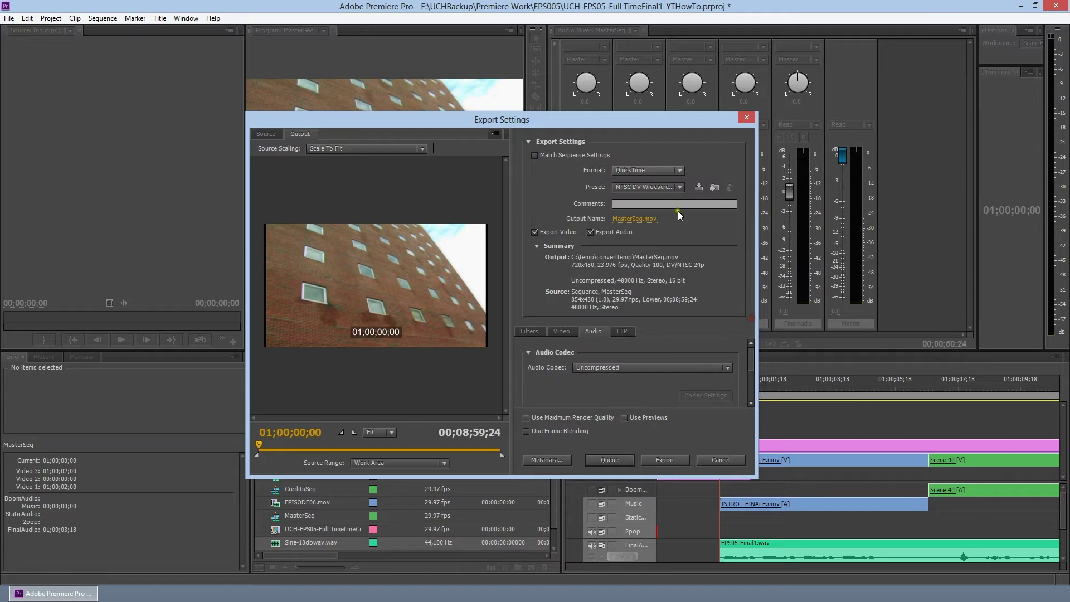
pyautogui.click(656, 185)
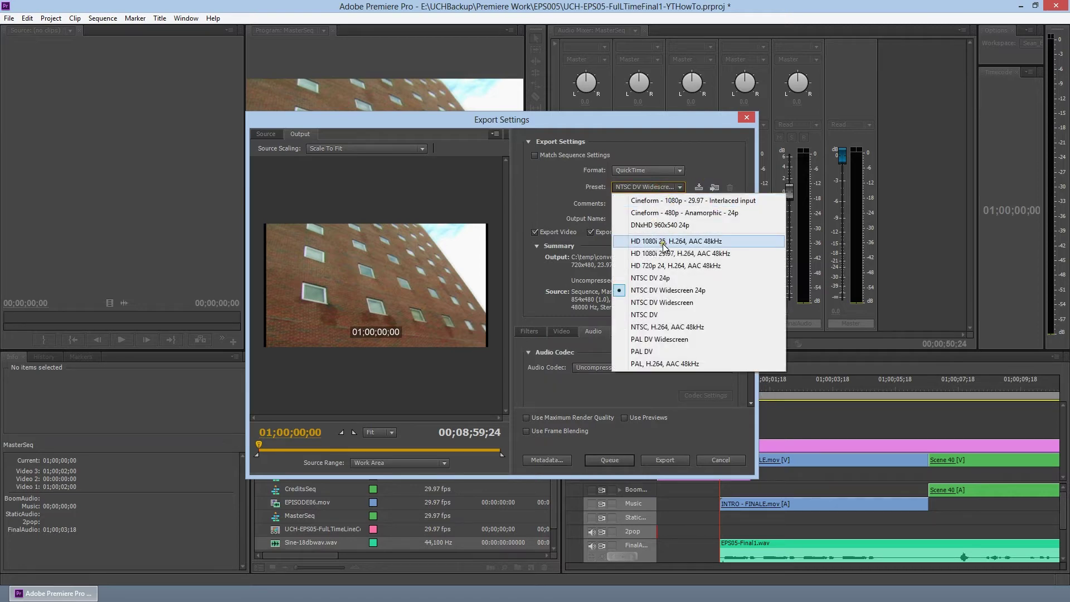
pyautogui.click(664, 240)
pyautogui.click(656, 187)
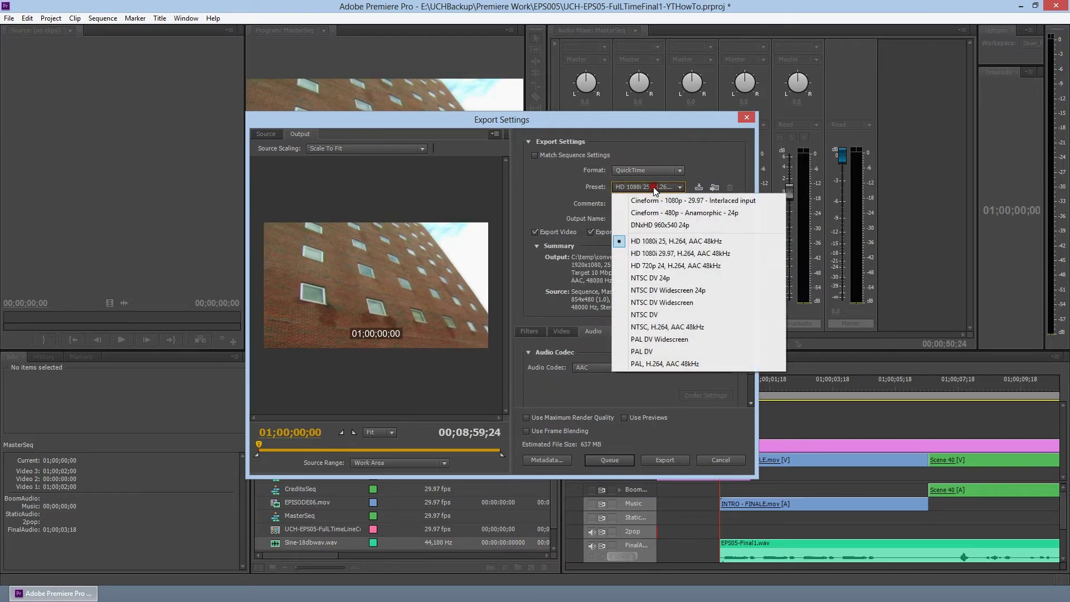
pyautogui.click(684, 254)
# Set the QuickTime video codec to Avid DNxHD Codec.
pyautogui.click(554, 332)
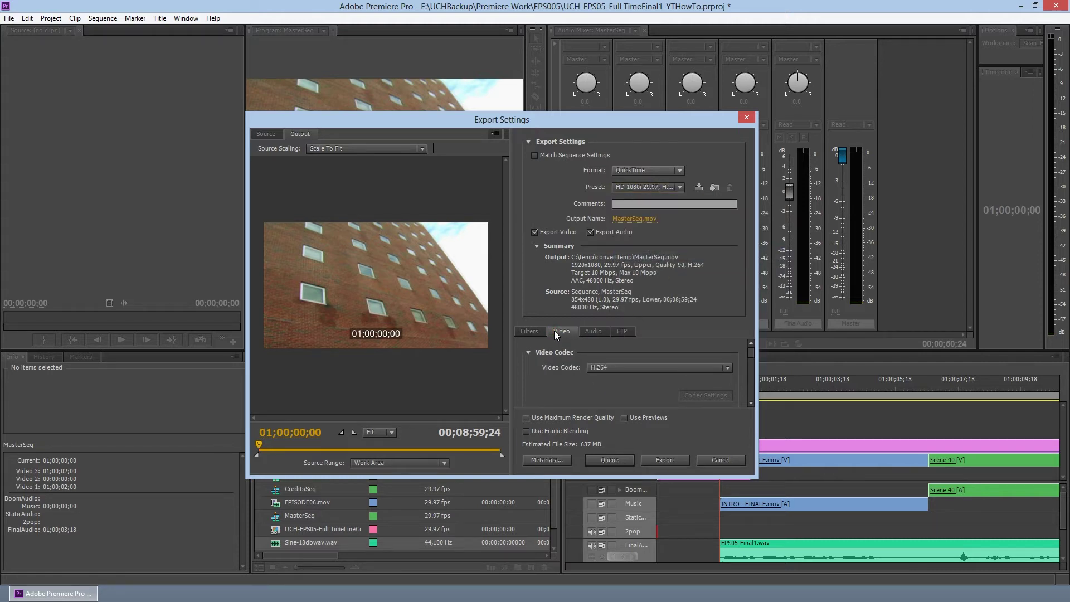
pyautogui.click(639, 366)
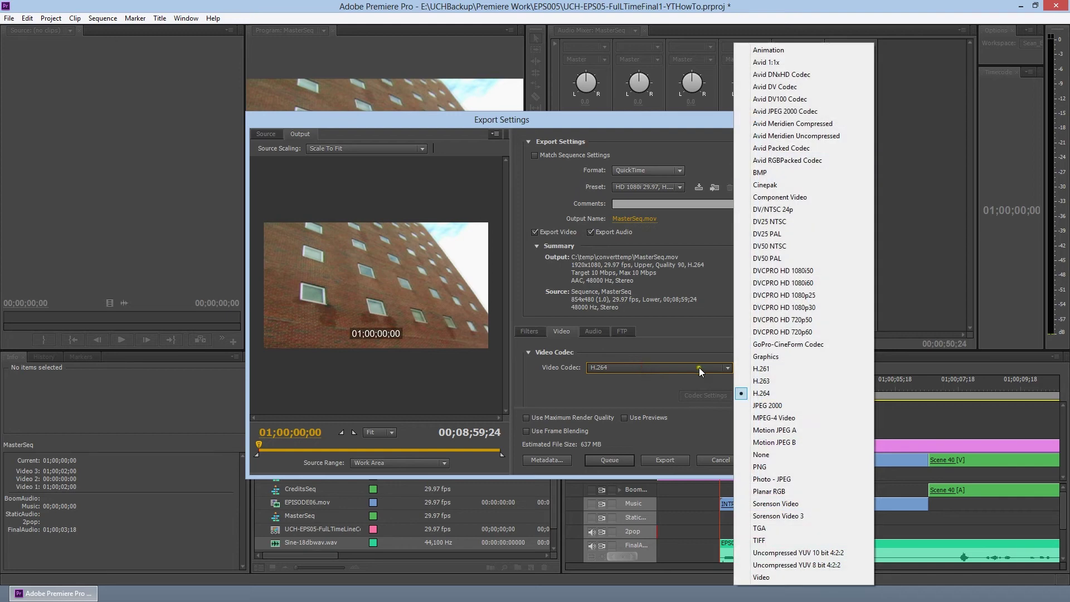
pyautogui.click(810, 76)
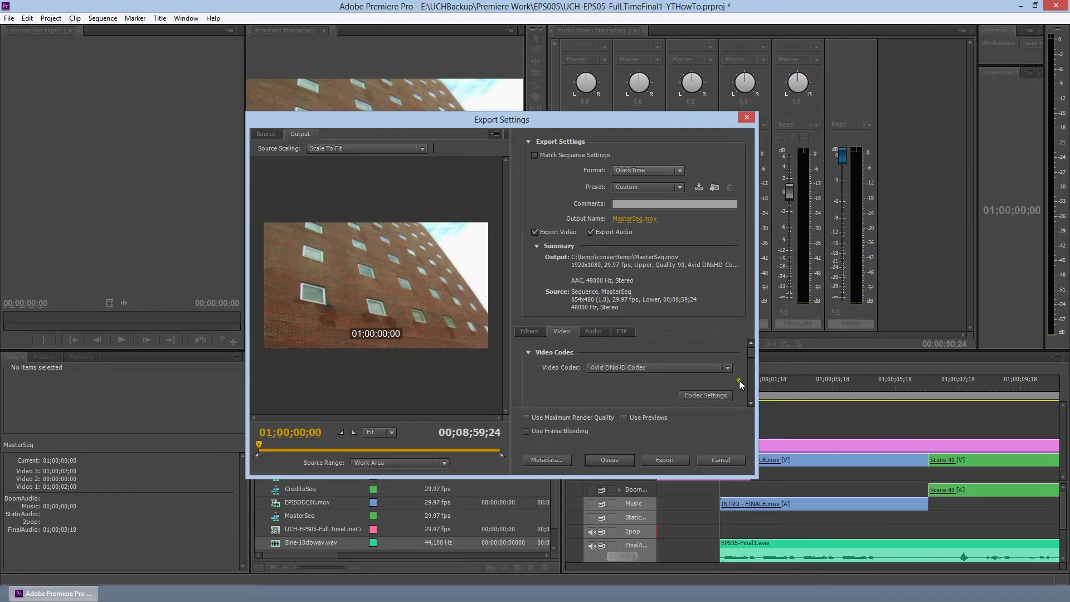
pyautogui.moveTo(751, 350); pyautogui.dragTo(751, 352)
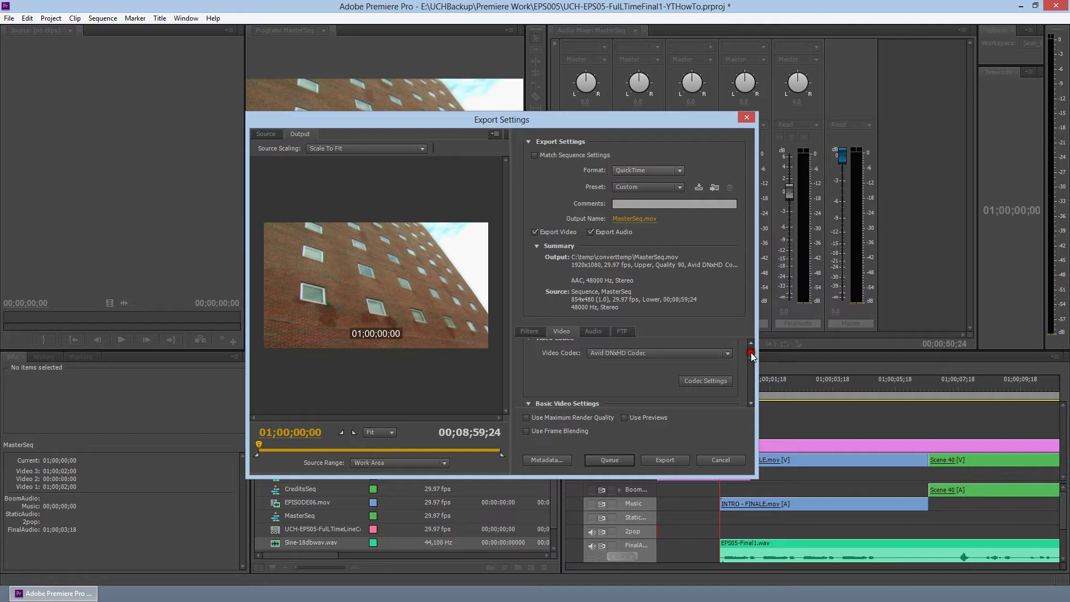
pyautogui.click(705, 380)
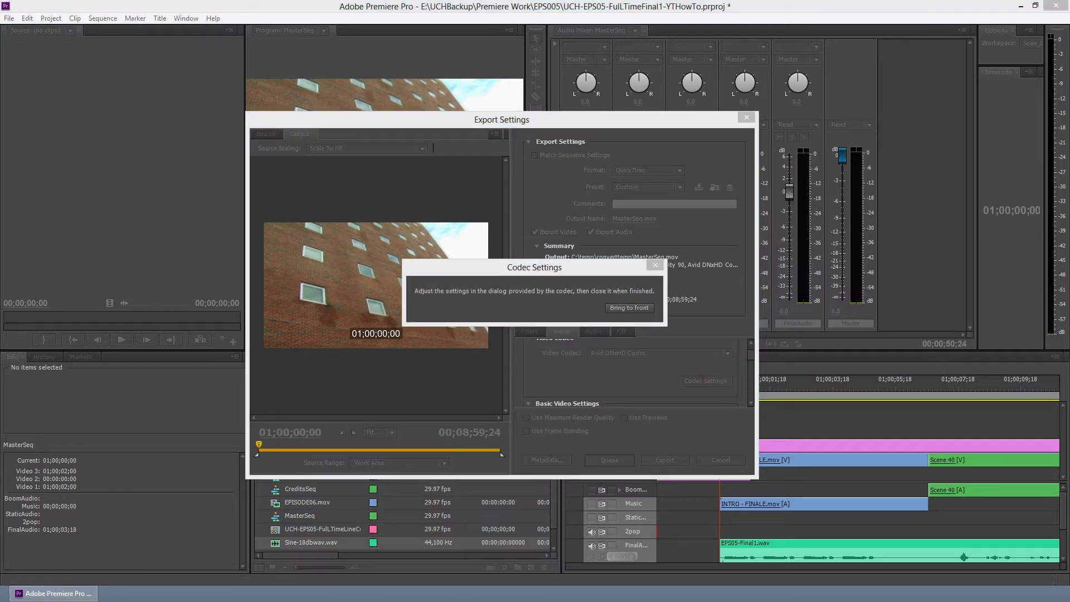
# Browse the DNxHD resolution list, first trying 1080p/23.976 DNxHD 36 8-bit.
pyautogui.moveTo(114, 126); pyautogui.dragTo(531, 120)
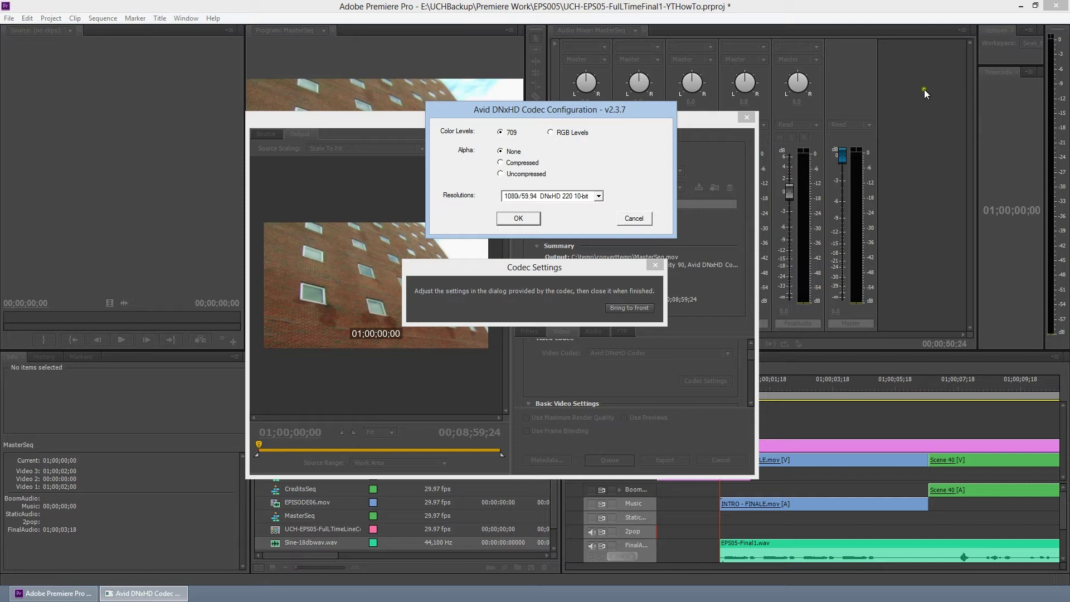
pyautogui.click(569, 198)
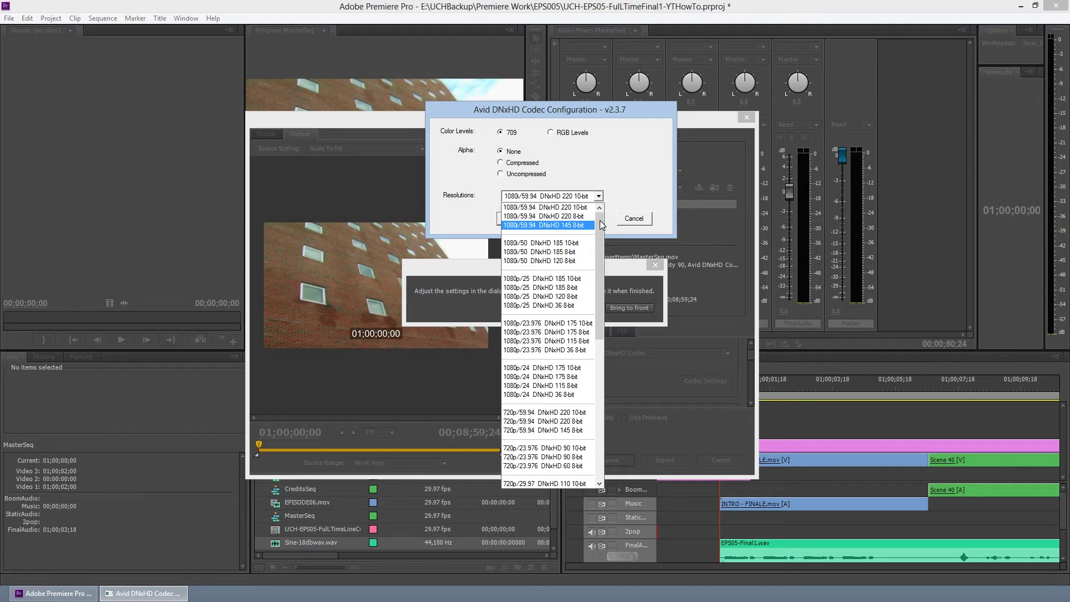
pyautogui.moveTo(599, 219); pyautogui.dragTo(599, 246)
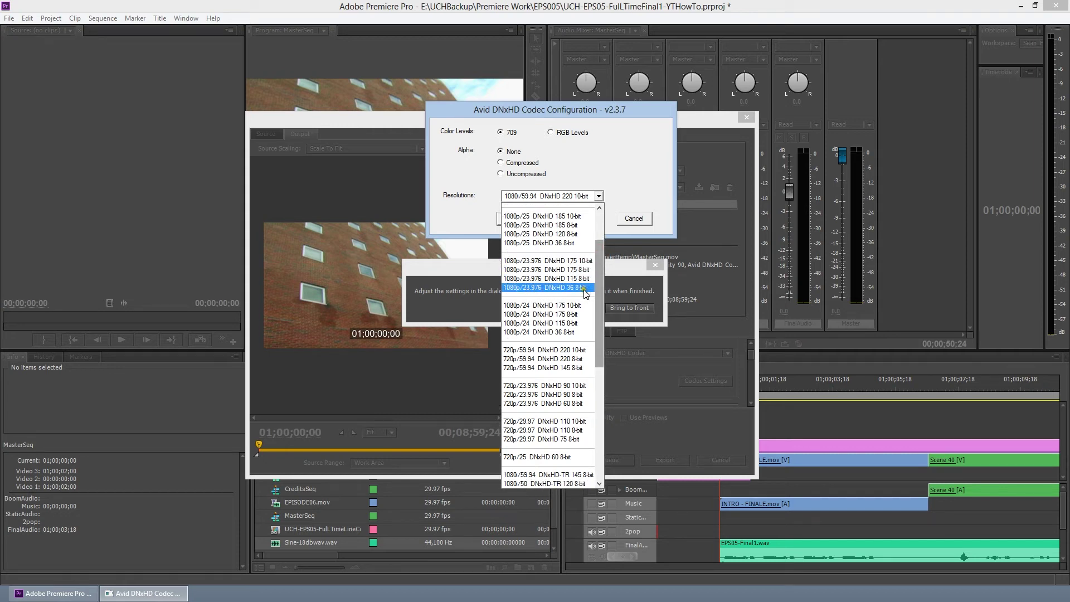
pyautogui.click(539, 288)
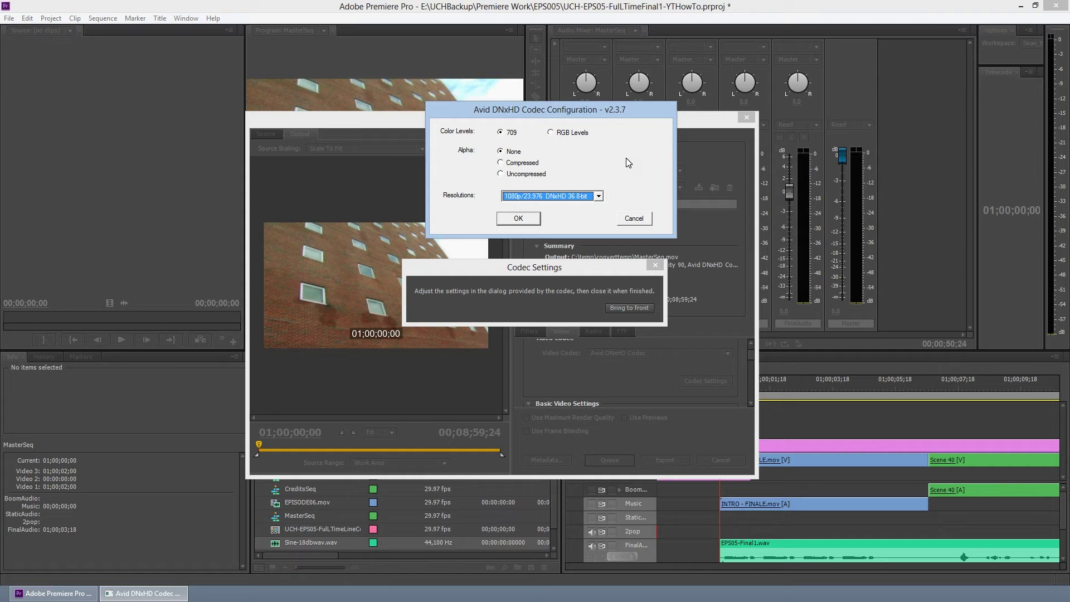
pyautogui.click(598, 196)
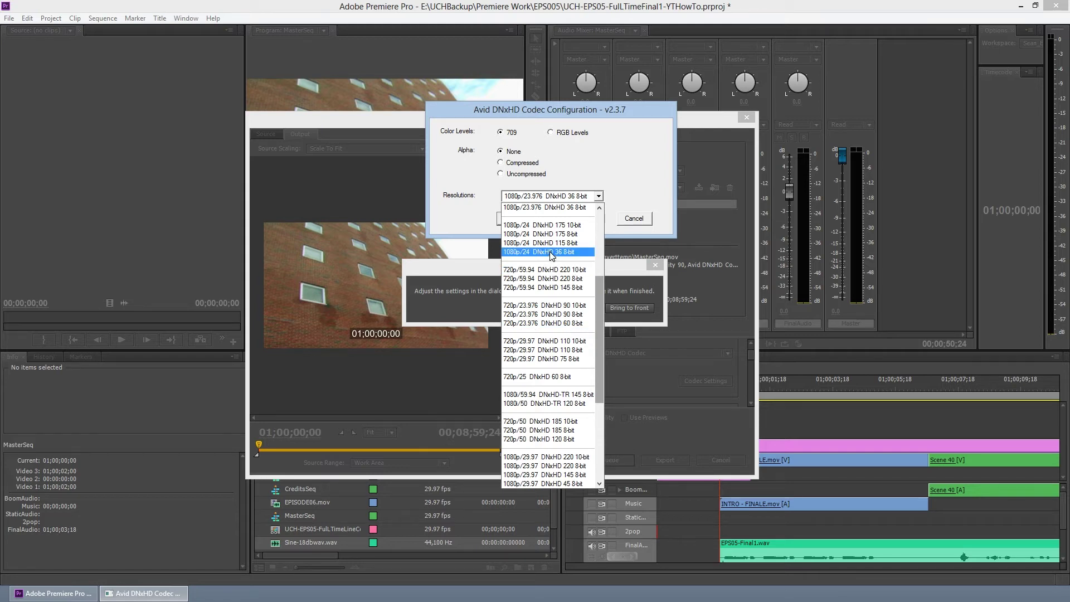
pyautogui.scroll(4, 549, 270)
pyautogui.click(597, 240)
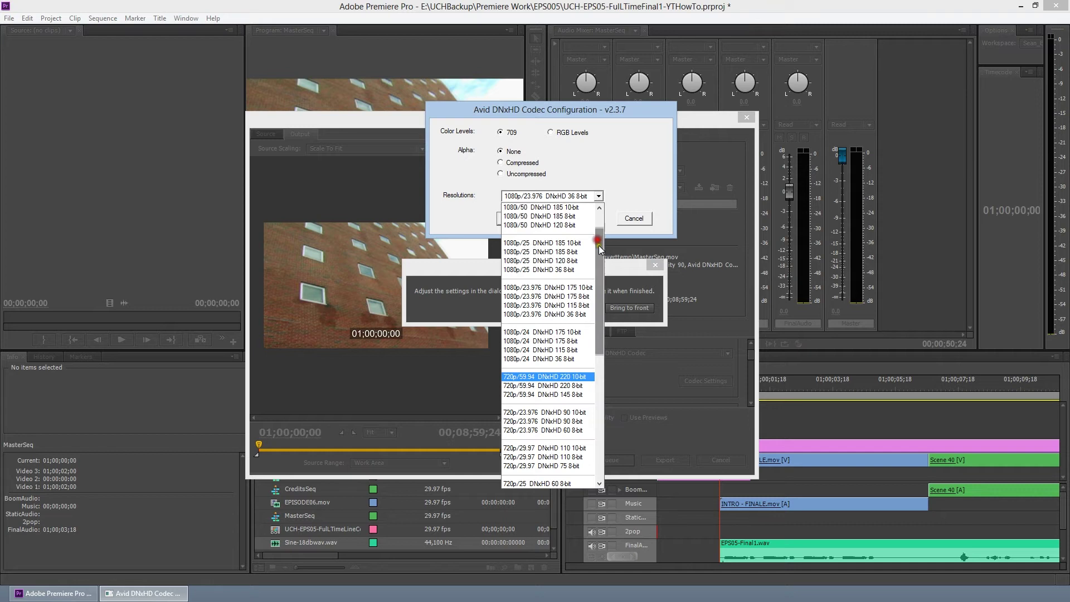
pyautogui.click(551, 316)
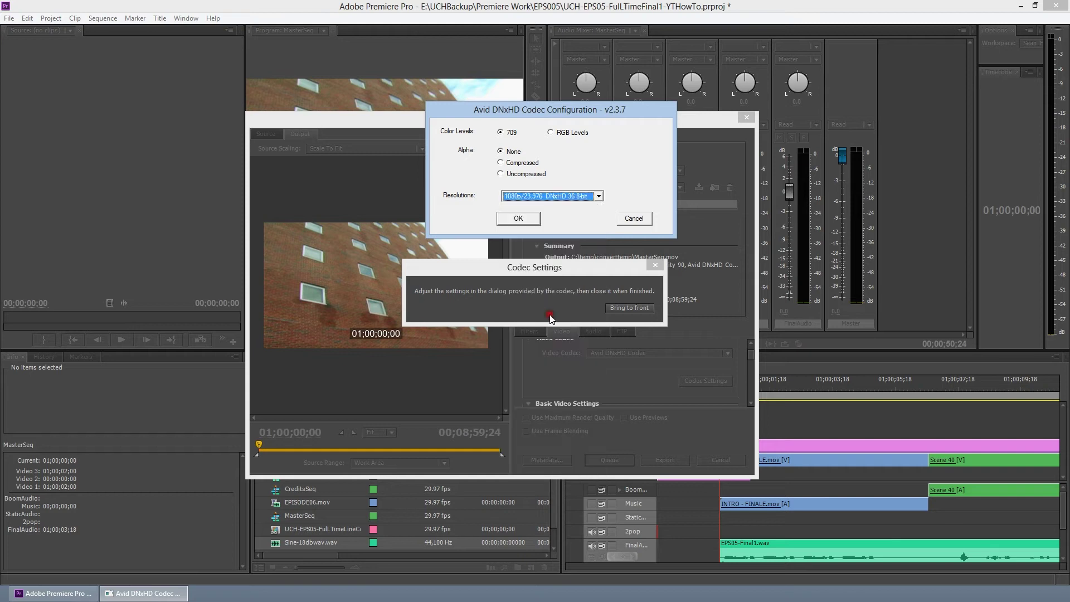
# Select the 1080p/29.97 DNxHD 45 8-bit resolution and confirm the codec configuration.
pyautogui.click(583, 198)
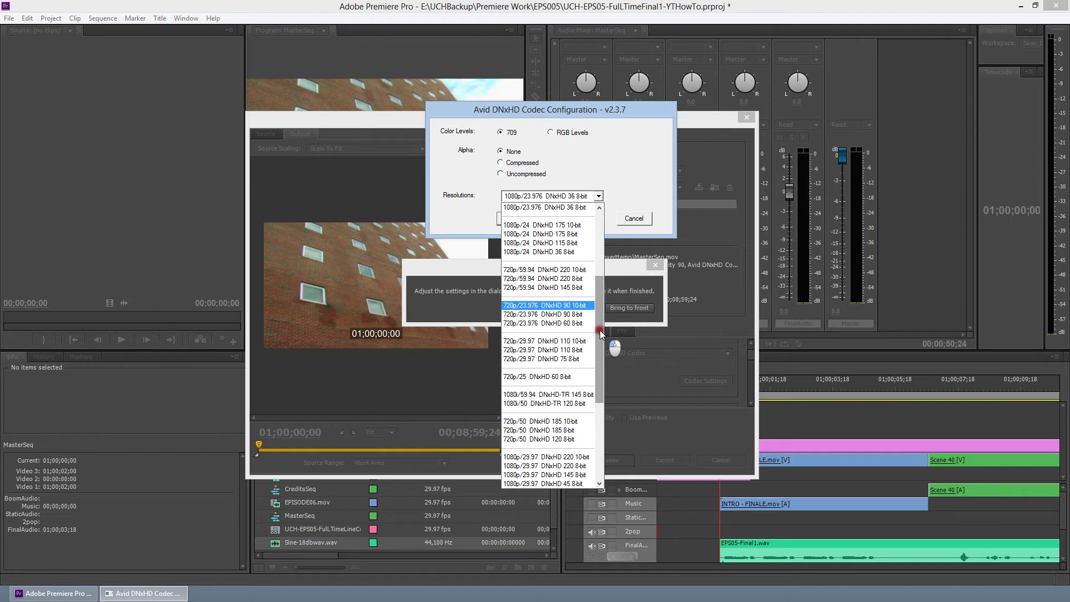
pyautogui.moveTo(599, 330)
pyautogui.mouseDown()
pyautogui.moveTo(603, 261)
pyautogui.moveTo(604, 314)
pyautogui.mouseUp()
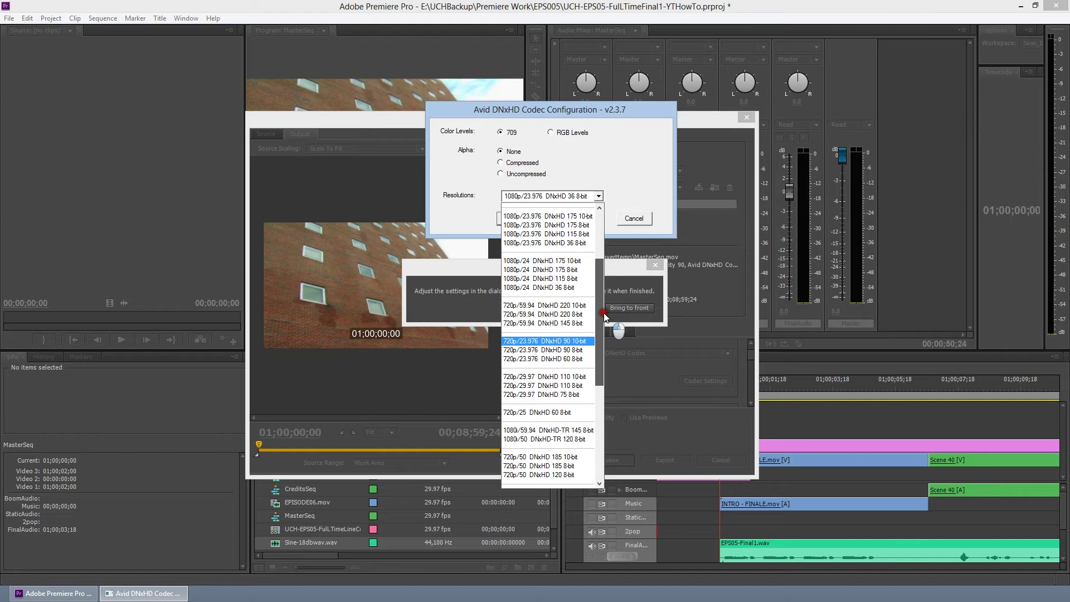
pyautogui.moveTo(603, 313); pyautogui.dragTo(607, 342)
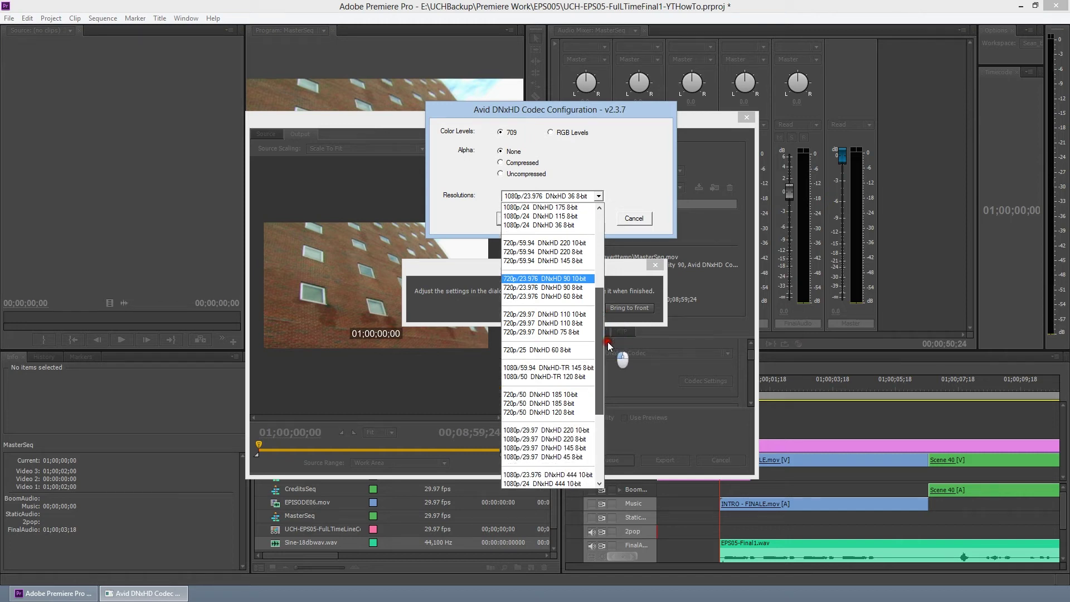
pyautogui.click(525, 457)
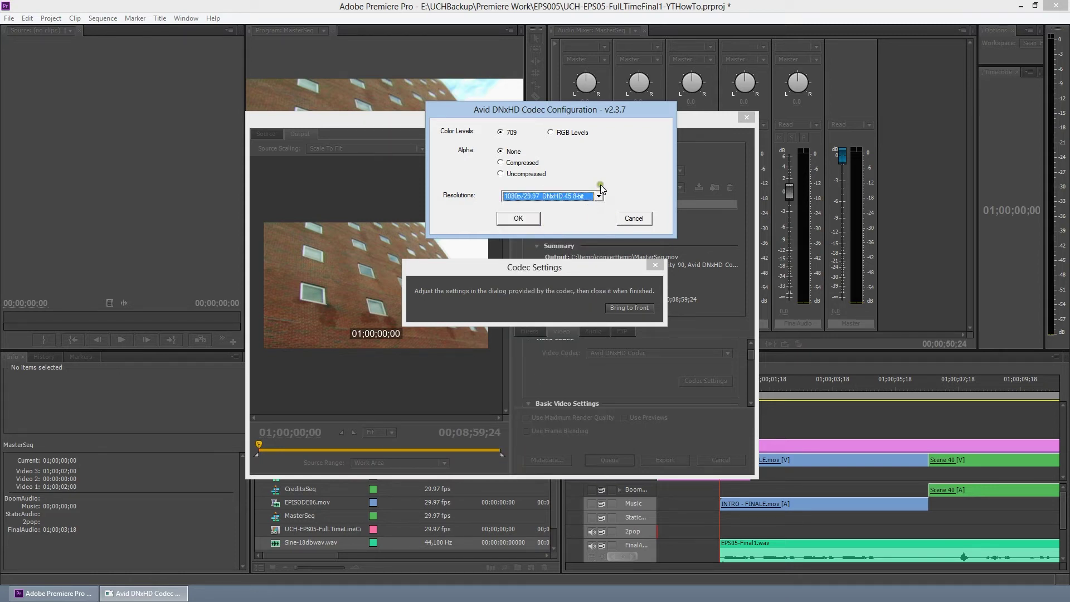
pyautogui.click(520, 220)
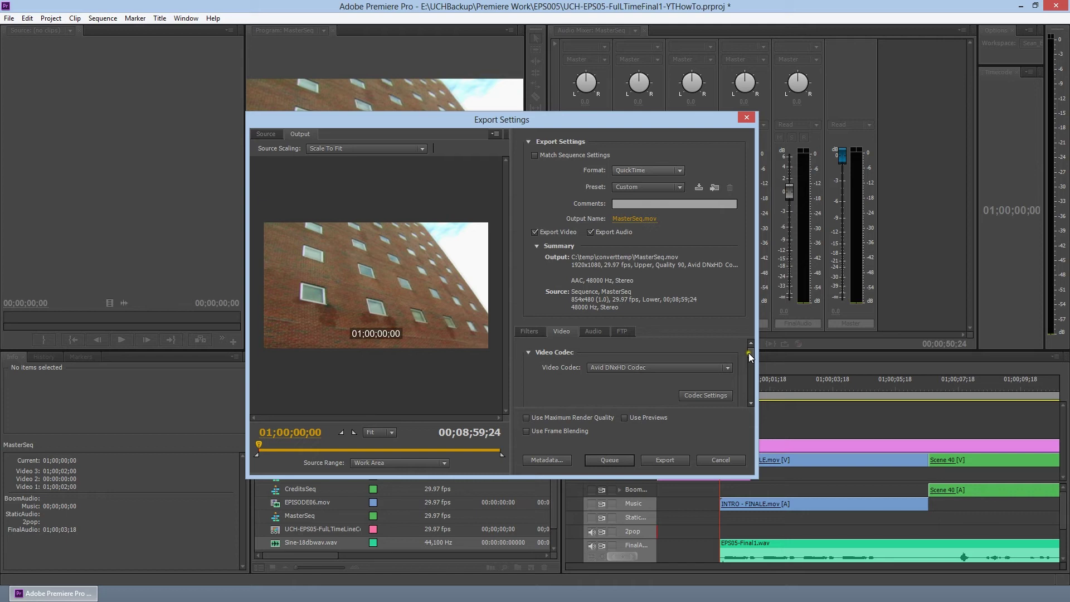
# Raise the video Quality slider from 90 to 100.
pyautogui.moveTo(749, 349); pyautogui.dragTo(749, 360)
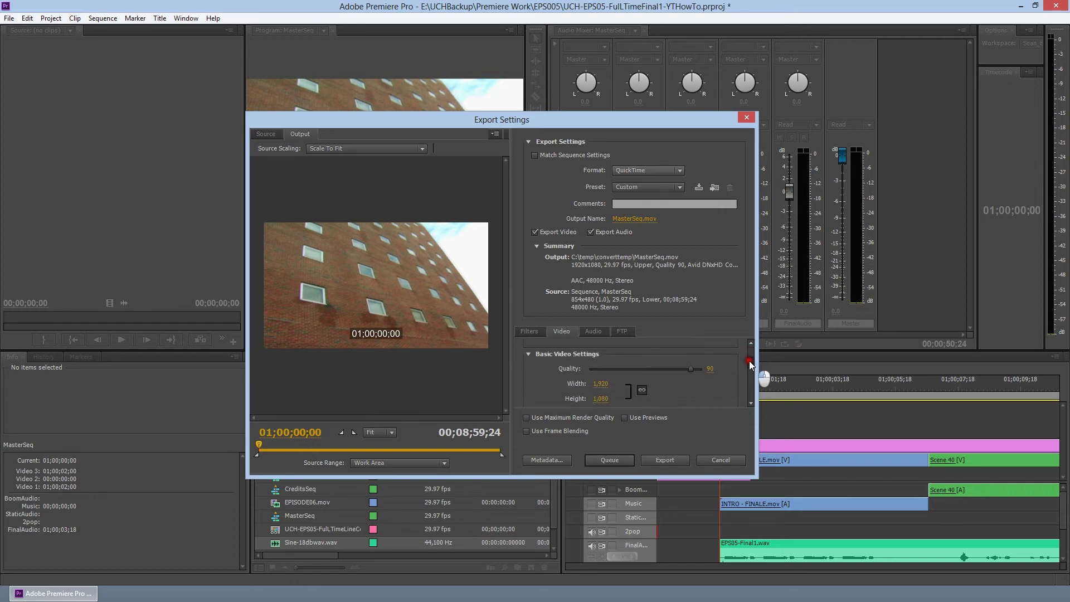
pyautogui.moveTo(691, 369); pyautogui.dragTo(752, 367)
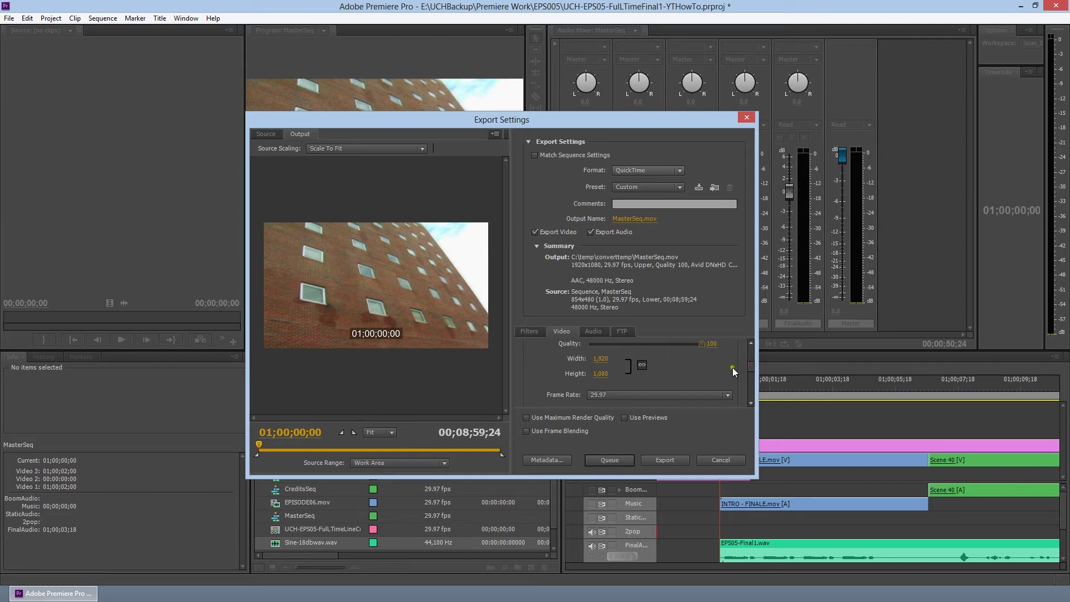
pyautogui.moveTo(751, 365); pyautogui.dragTo(751, 373)
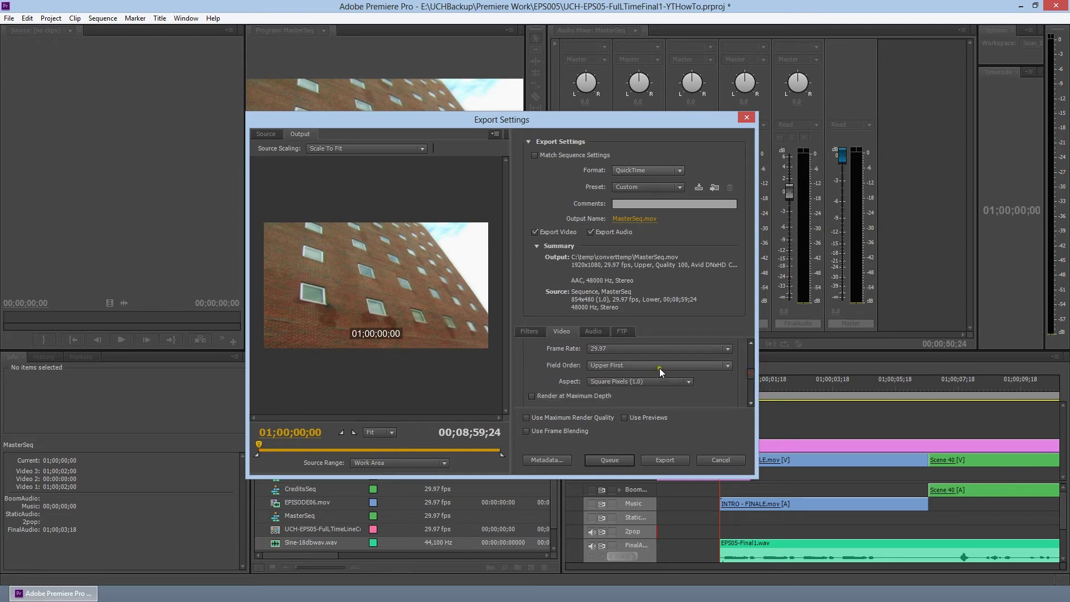
# Set Field Order to Progressive, leaving Depth at 24 bit.
pyautogui.click(660, 368)
pyautogui.click(651, 377)
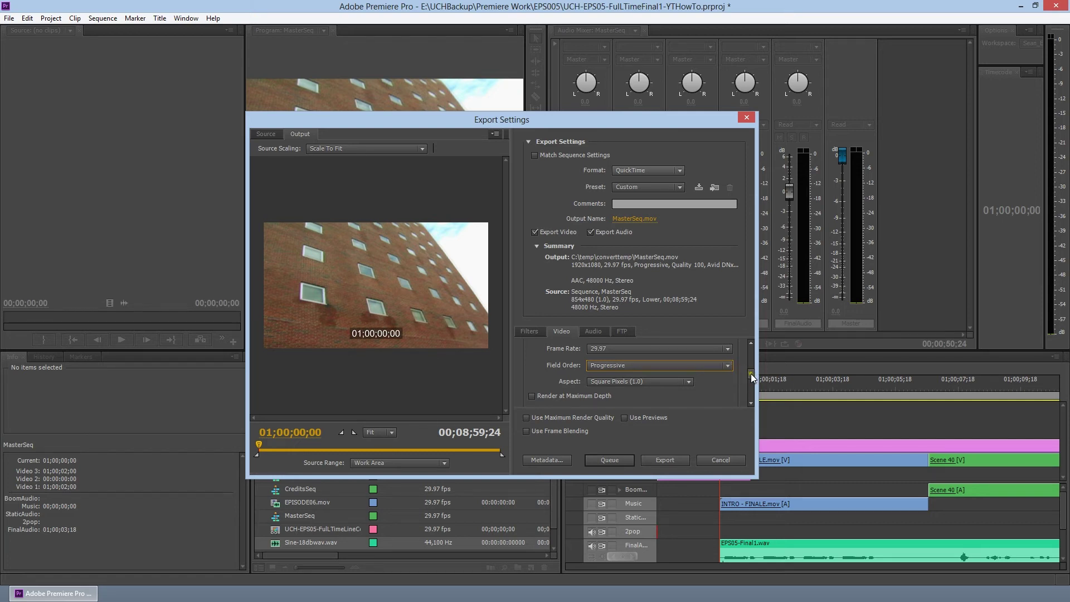
pyautogui.moveTo(751, 374); pyautogui.dragTo(750, 377)
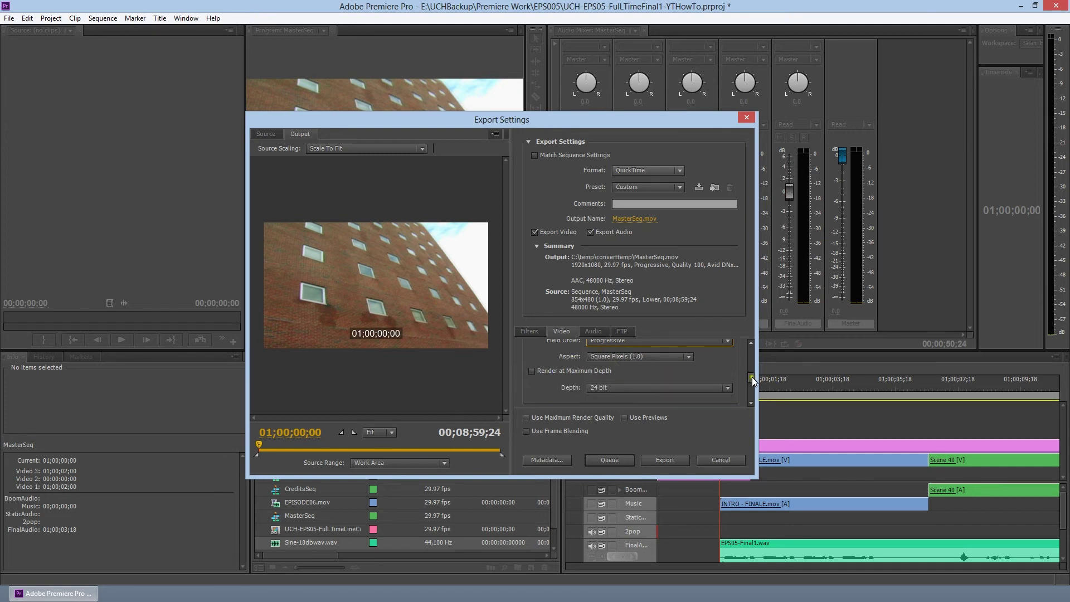
pyautogui.moveTo(751, 376); pyautogui.dragTo(753, 378)
pyautogui.click(712, 376)
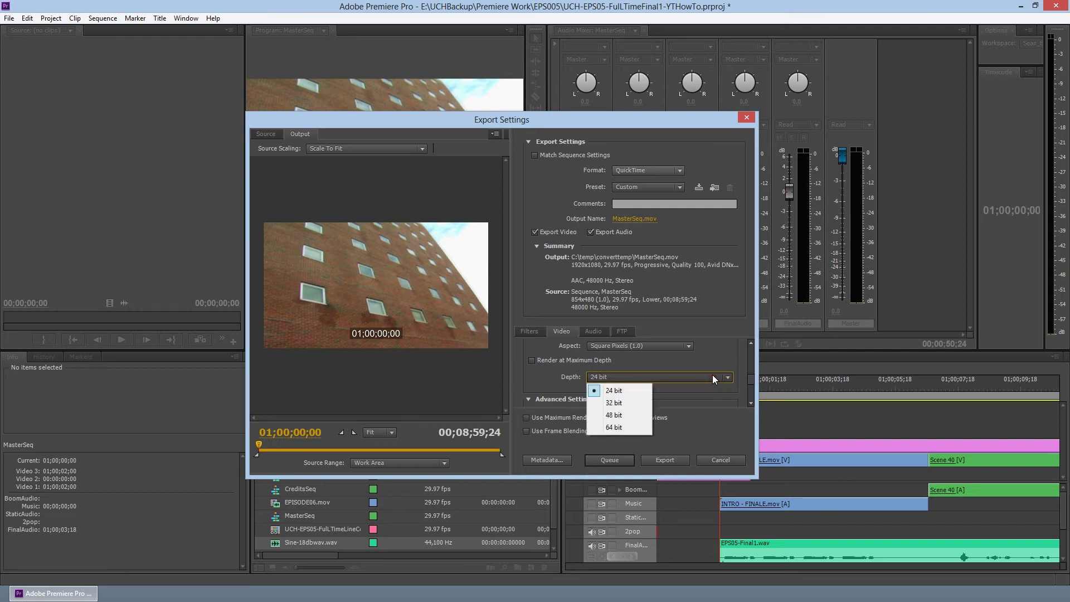
pyautogui.click(751, 380)
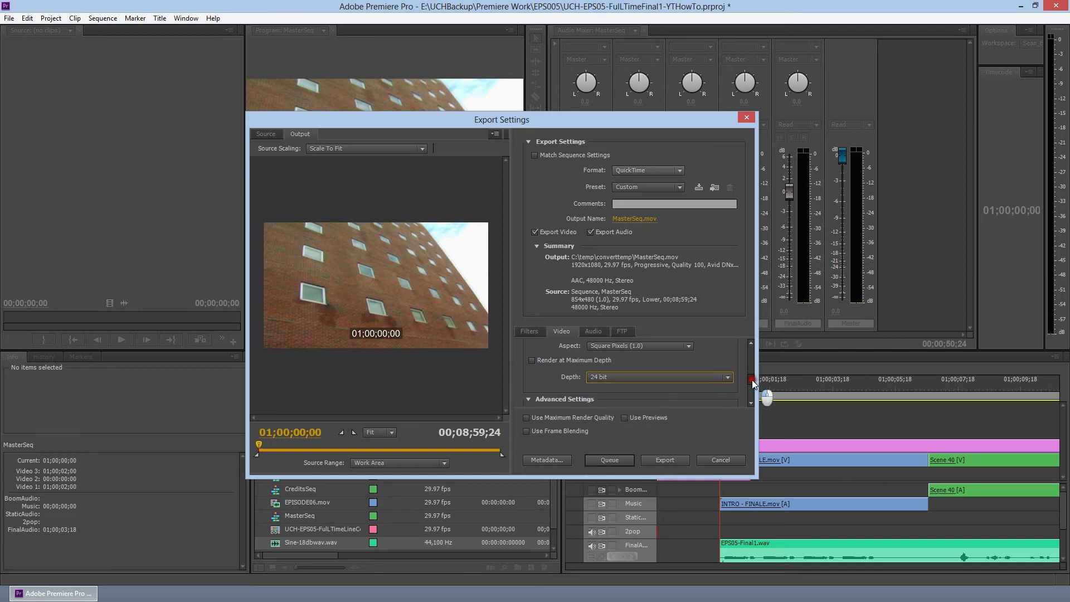
pyautogui.moveTo(751, 379); pyautogui.dragTo(745, 403)
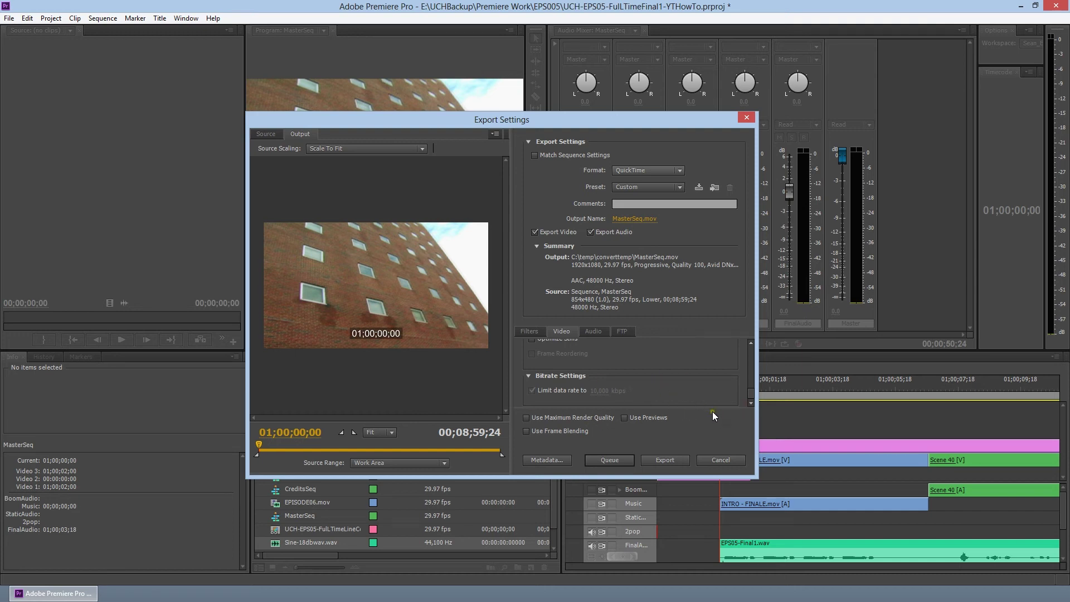
# Choose Uncompressed as the audio codec, keeping 48000 Hz, Stereo, 16 bit.
pyautogui.click(586, 330)
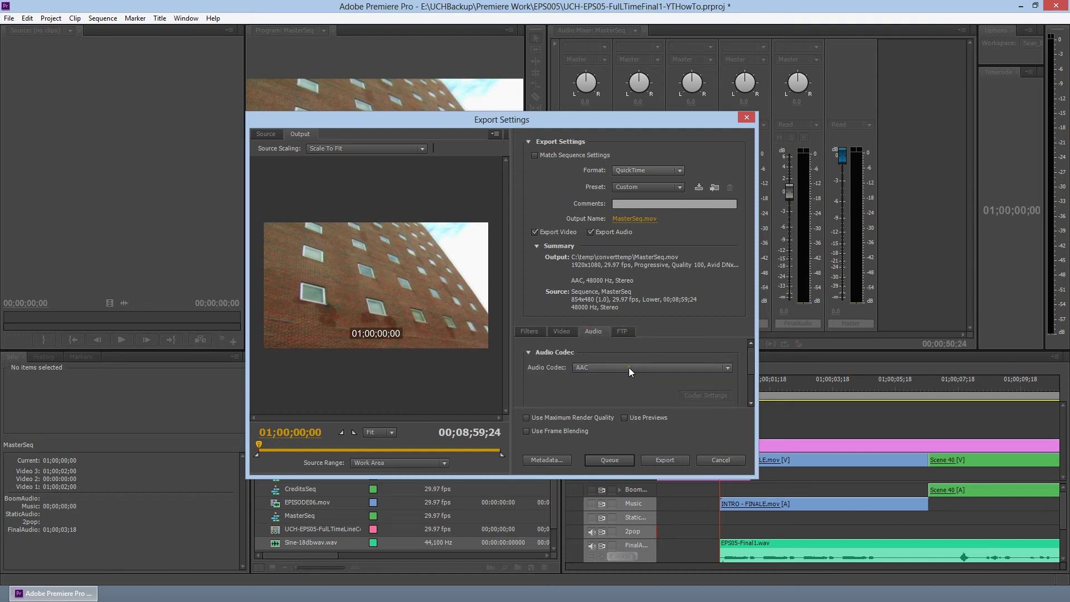
pyautogui.click(612, 363)
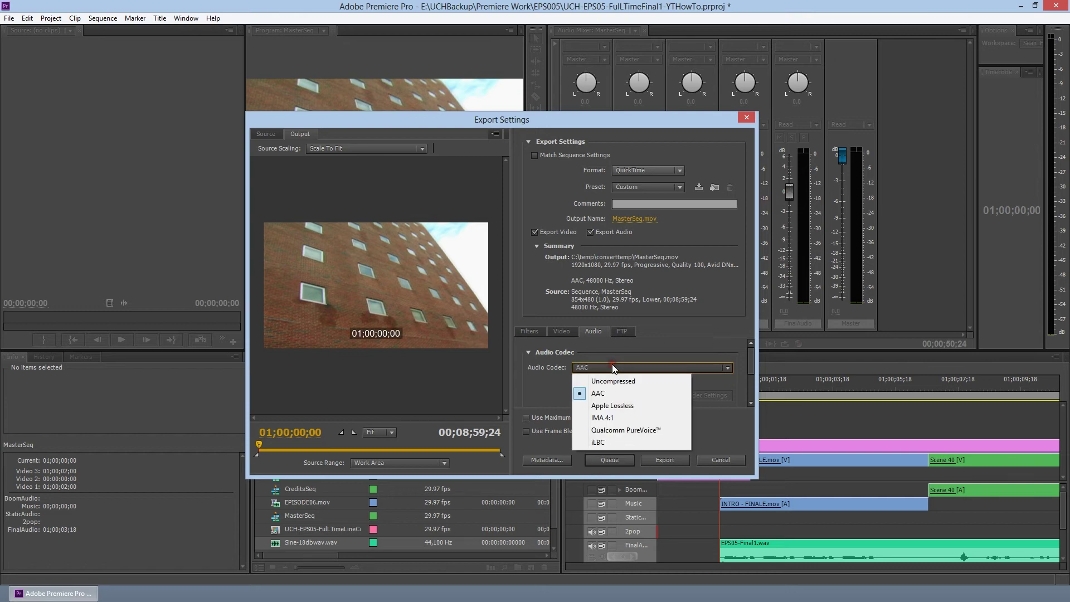
pyautogui.click(639, 377)
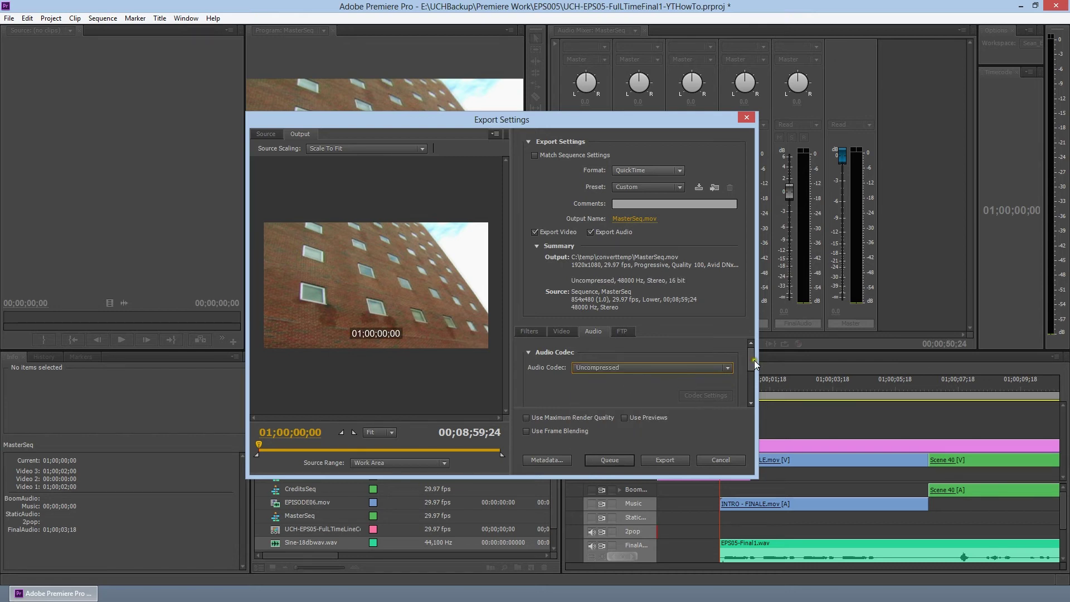
pyautogui.moveTo(754, 360); pyautogui.dragTo(684, 369)
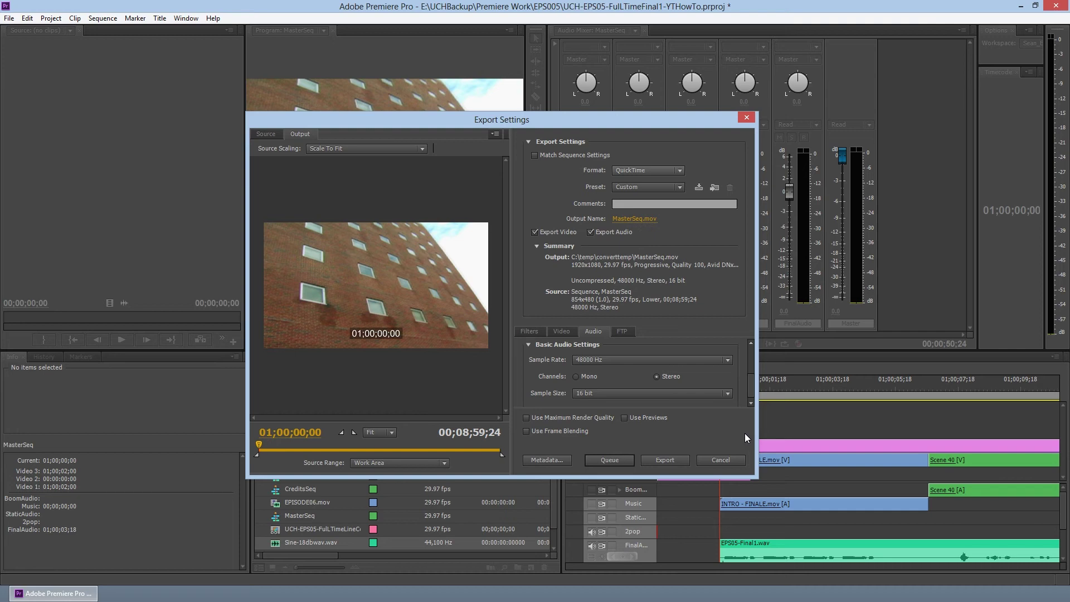
pyautogui.click(631, 219)
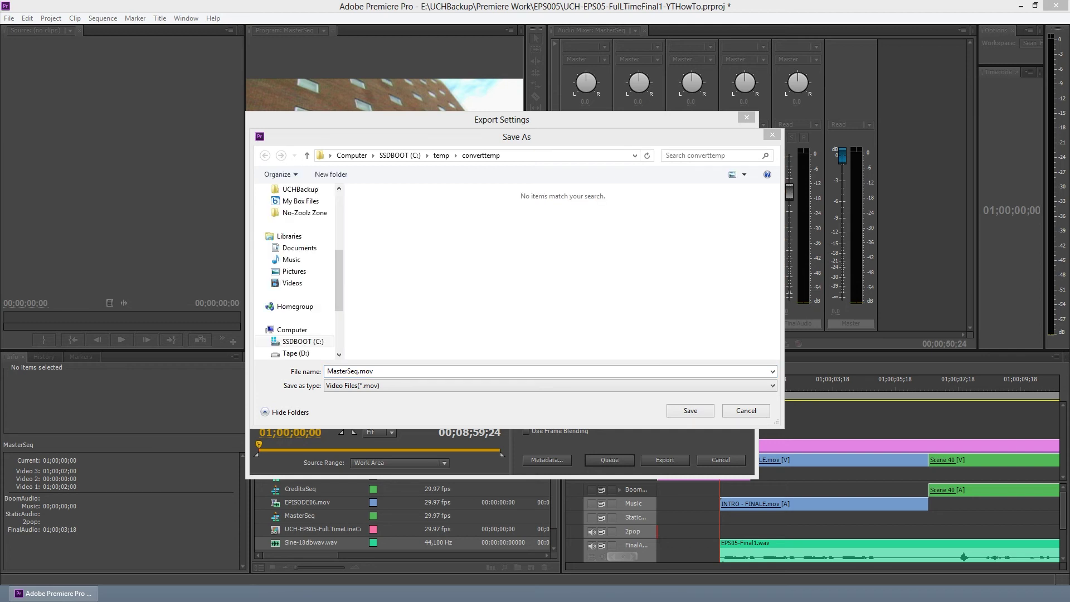
# Rename the output to XYZProjectVideoforAudio.mov in C:\temp\converttemp and save.
pyautogui.click(385, 370)
pyautogui.hotkey('ctrl', 'a')
pyautogui.write('https://www.facebook.com/groups/thefrugalfilmmaker/')
pyautogui.hotkey('ctrl', 'a')
pyautogui.press('BackSpace')
pyautogui.write('XY')
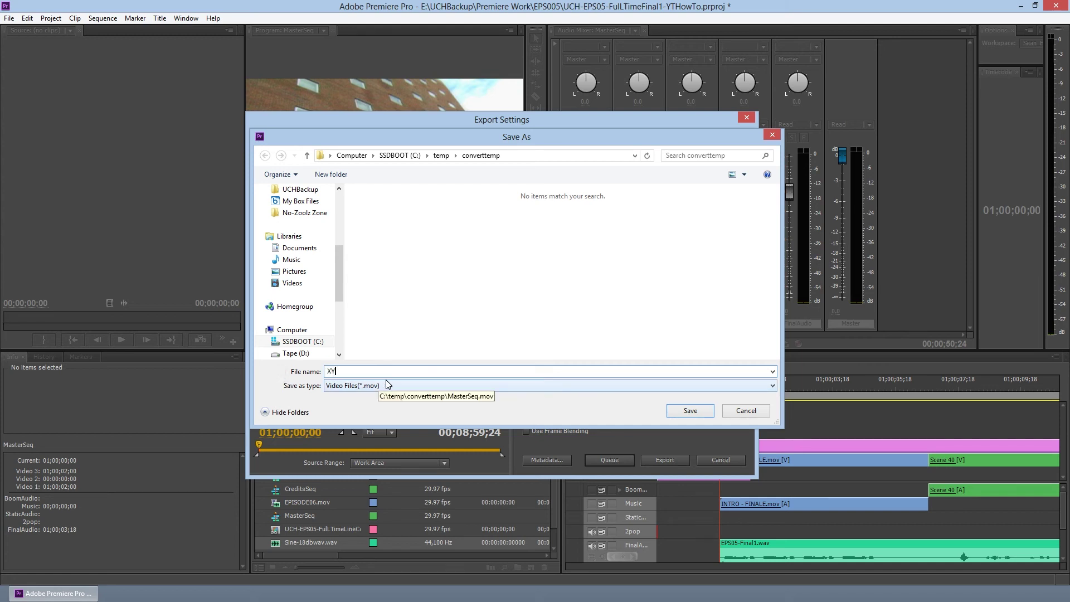
pyautogui.write('ZProject')
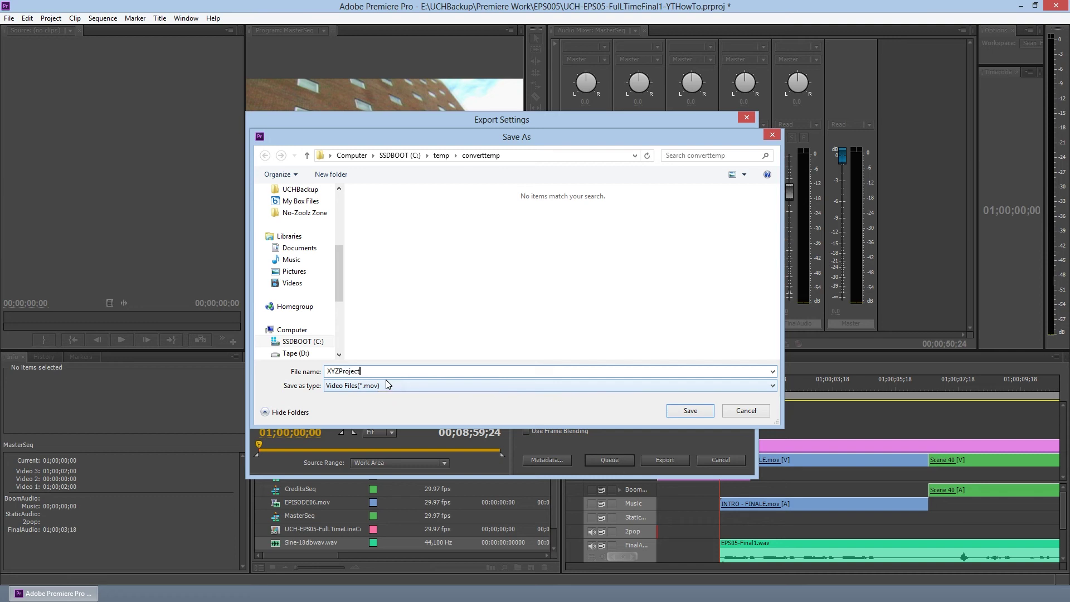
pyautogui.write('VideoforAudio')
pyautogui.click(689, 410)
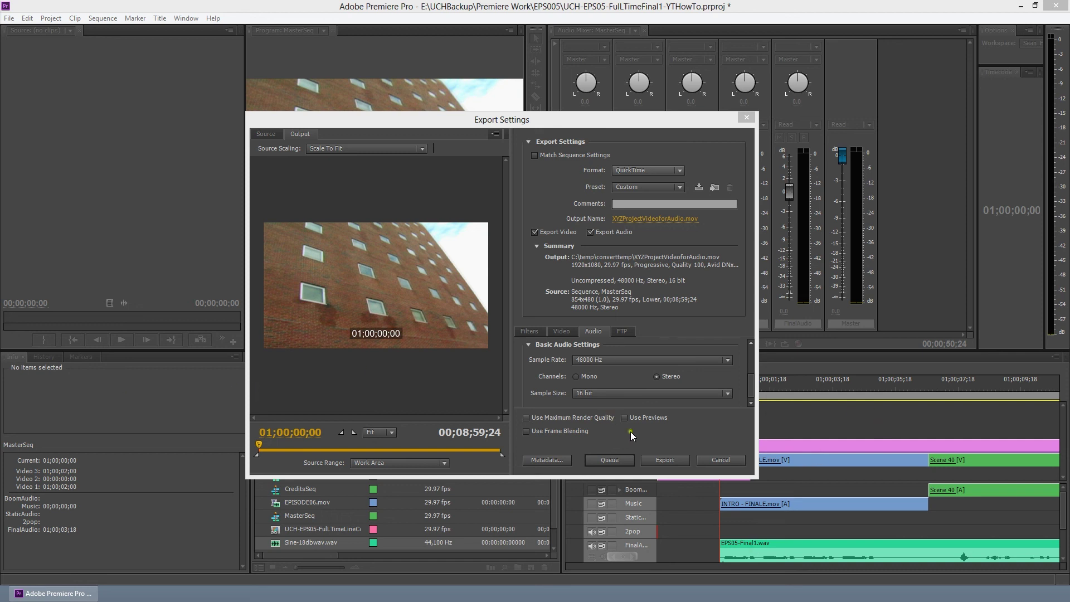
# Export MasterSeq to XYZProjectVideoforAudio.mov with the current settings.
pyautogui.click(664, 461)
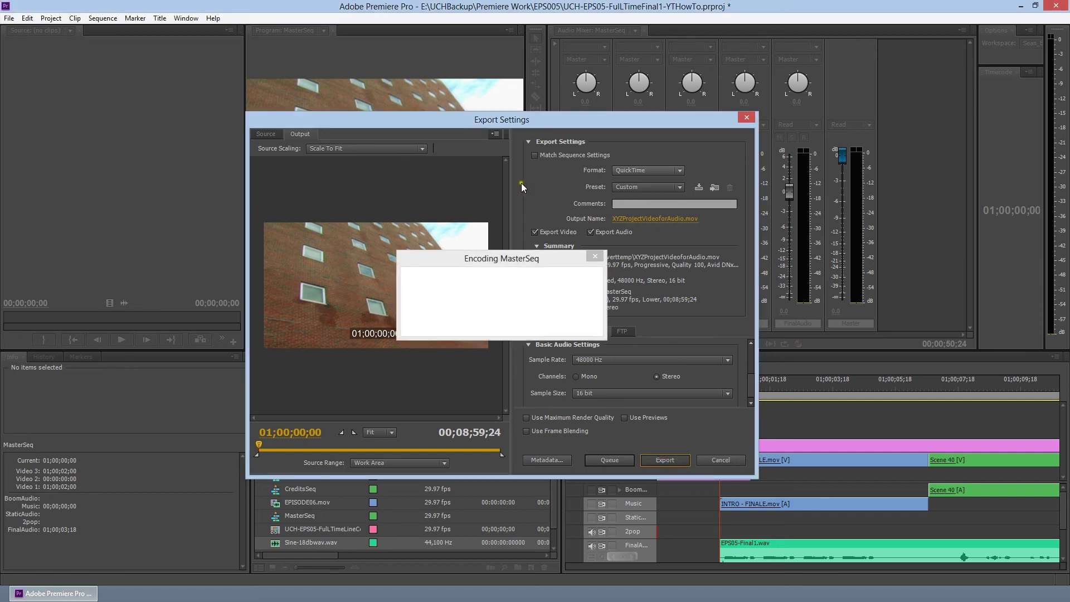